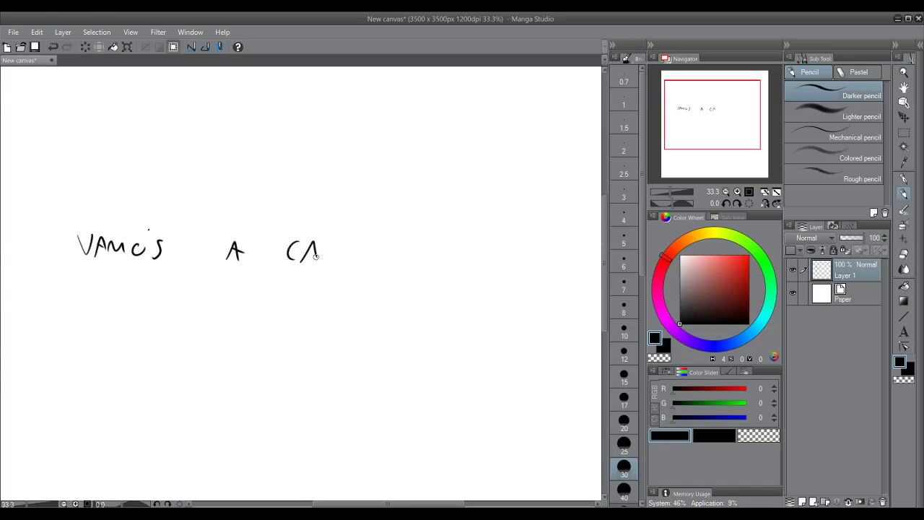
Finish the handwritten black note "VAMOS A CAMBIAR EL SISTEMA" across two lines and clear the layer.
mouse_move(413, 245)
mouse_down()
mouse_move(415, 269)
mouse_move(429, 269)
mouse_up()
mouse_move(519, 249)
mouse_down()
mouse_move(509, 259)
mouse_move(514, 273)
mouse_up()
drag(531, 250, 544, 271)
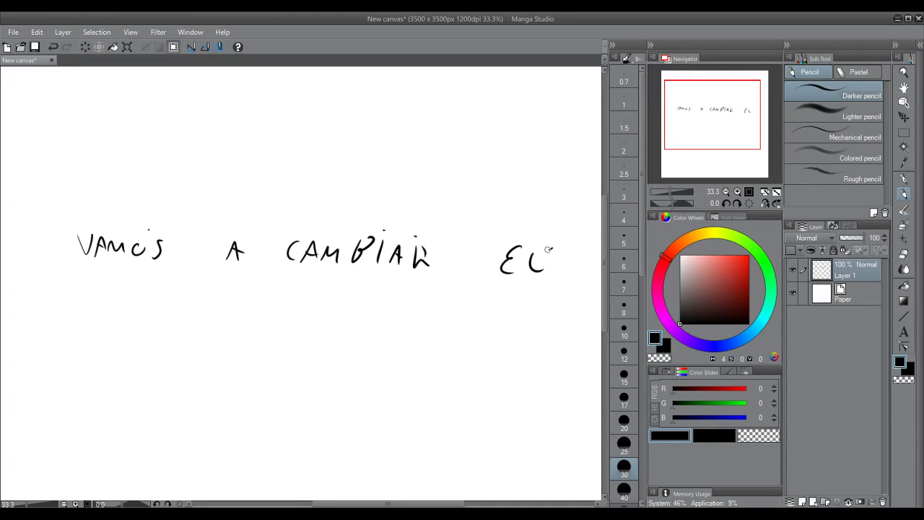
mouse_move(158, 283)
mouse_down()
mouse_move(144, 309)
mouse_move(164, 309)
mouse_up()
mouse_move(188, 290)
mouse_down()
mouse_move(179, 310)
mouse_move(201, 309)
mouse_up()
drag(196, 292, 217, 287)
mouse_move(228, 294)
mouse_down()
mouse_move(218, 312)
mouse_move(238, 309)
mouse_up()
mouse_move(235, 312)
mouse_down()
mouse_move(248, 296)
mouse_move(263, 311)
mouse_up()
mouse_move(274, 317)
mouse_down()
mouse_move(291, 299)
mouse_move(295, 307)
mouse_up()
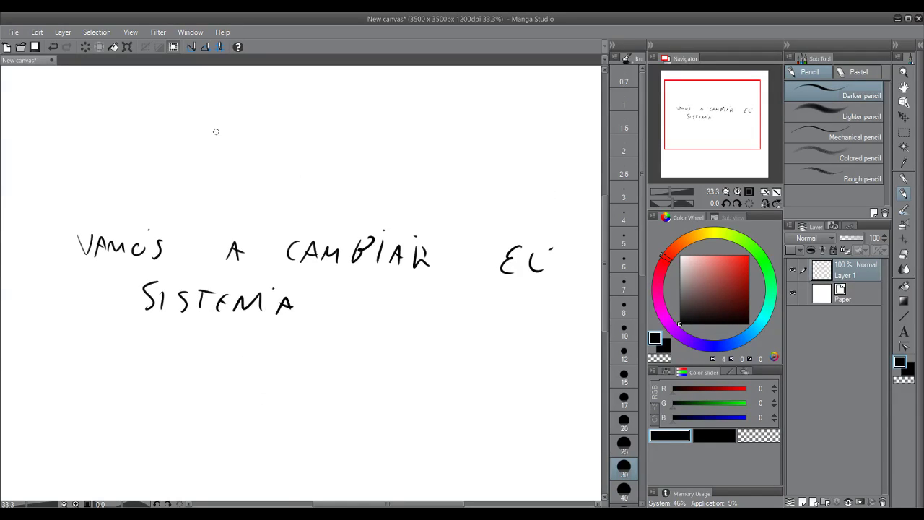
click(85, 47)
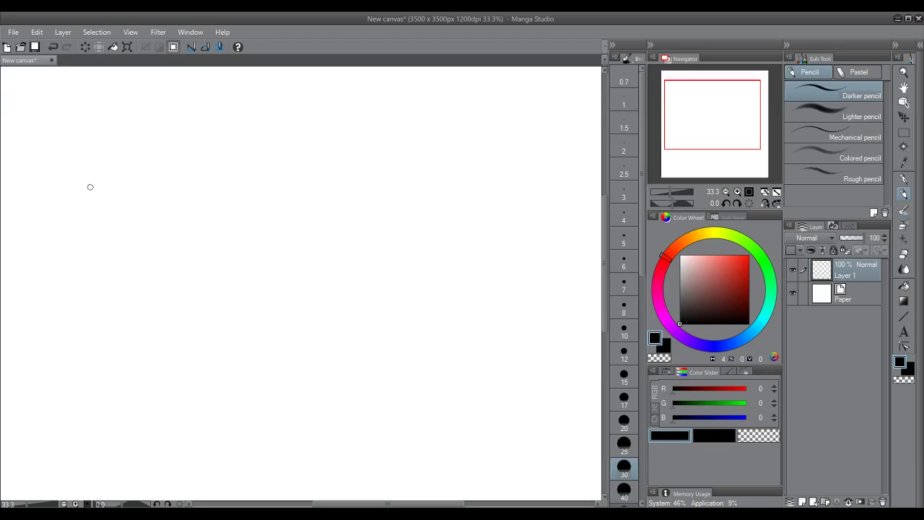
Handwrite "AHORA, VOY A INCLUIR" in black pencil as the first line of a new note.
drag(58, 214, 71, 202)
mouse_move(81, 194)
mouse_down()
mouse_move(79, 213)
mouse_move(91, 211)
mouse_up()
drag(80, 203, 92, 202)
mouse_move(110, 198)
mouse_down()
mouse_move(138, 199)
mouse_move(174, 228)
mouse_up()
click(149, 186)
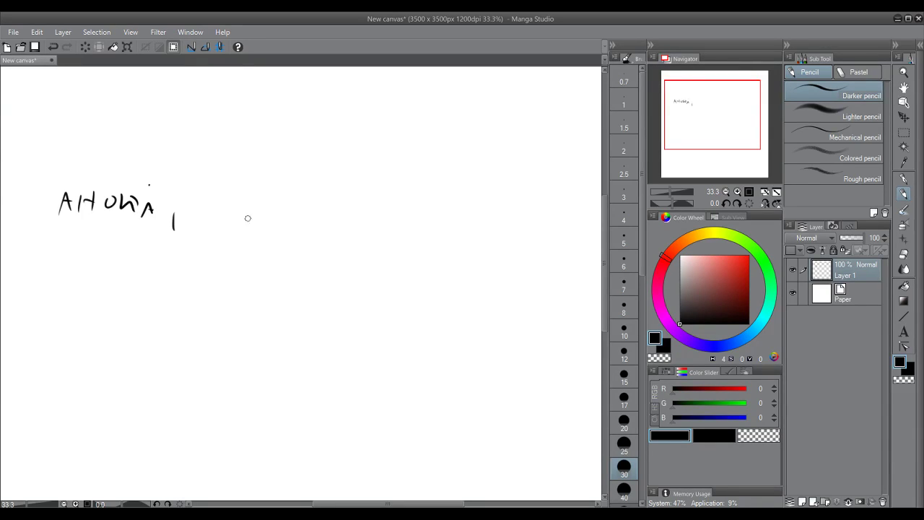
drag(235, 196, 249, 195)
mouse_move(260, 199)
mouse_down()
mouse_move(252, 206)
mouse_move(258, 200)
mouse_move(270, 214)
mouse_up()
drag(334, 215, 345, 215)
drag(336, 207, 405, 201)
mouse_move(400, 200)
mouse_down()
mouse_move(401, 221)
mouse_move(431, 204)
mouse_up()
mouse_move(446, 204)
mouse_down()
mouse_move(435, 217)
mouse_move(443, 219)
mouse_up()
drag(458, 207, 488, 219)
drag(498, 208, 504, 223)
click(498, 198)
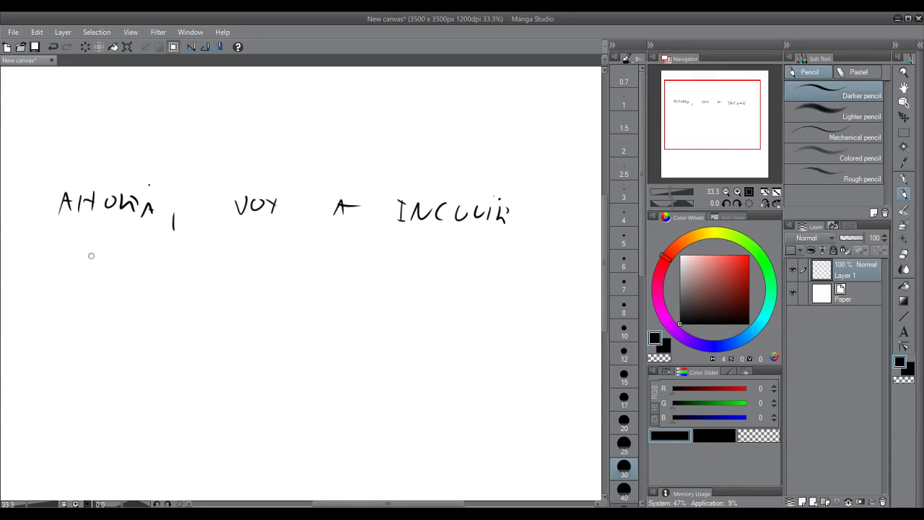
Handwrite "UNA PRACTICA DE NIVEL" as the note's second line and try adding a 0 after it.
mouse_move(72, 251)
mouse_down()
mouse_move(87, 256)
mouse_move(81, 272)
mouse_move(90, 253)
mouse_up()
key(ctrl+z)
mouse_move(93, 271)
mouse_down()
mouse_move(106, 254)
mouse_move(125, 272)
mouse_up()
drag(113, 264, 127, 265)
drag(182, 252, 182, 264)
mouse_move(196, 254)
mouse_down()
mouse_move(197, 273)
mouse_move(208, 270)
mouse_up()
mouse_move(216, 272)
mouse_down()
mouse_move(266, 258)
mouse_move(304, 266)
mouse_up()
click(295, 237)
drag(374, 260, 383, 271)
drag(390, 266, 442, 273)
drag(442, 273, 452, 283)
mouse_move(458, 272)
mouse_down()
mouse_move(459, 283)
mouse_move(488, 273)
mouse_move(512, 287)
mouse_move(491, 257)
mouse_move(530, 272)
mouse_up()
key(ctrl+z)
key(ctrl+z)
drag(316, 324, 315, 323)
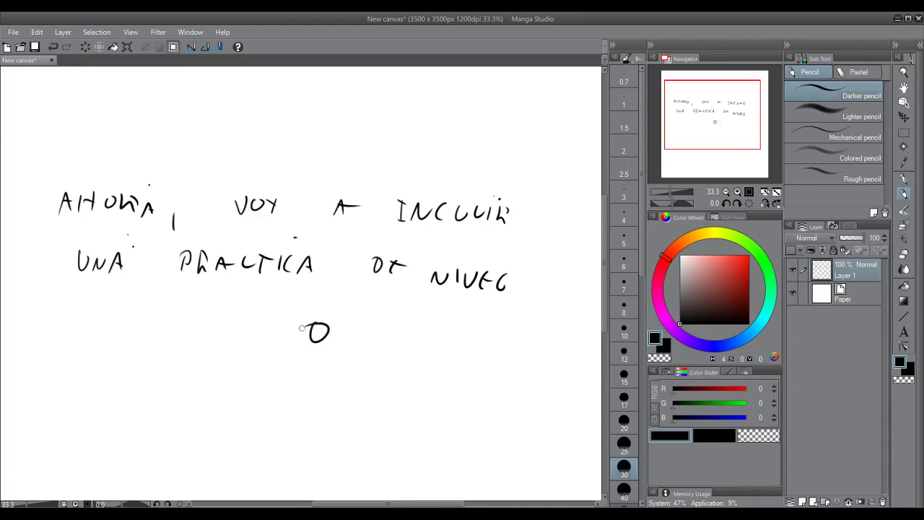
key(ctrl+z)
drag(543, 275, 551, 278)
key(ctrl+z)
mouse_move(438, 310)
mouse_down()
mouse_move(444, 335)
mouse_move(455, 333)
mouse_up()
mouse_move(453, 323)
mouse_down()
mouse_move(475, 316)
mouse_move(480, 344)
mouse_up()
Undo the note's last words and clear all remaining handwriting from the layer.
key(ctrl+z)
key(ctrl+z)
key(ctrl+z)
key(ctrl+z)
key(ctrl+z)
key(ctrl+z)
key(ctrl+z)
key(ctrl+z)
key(ctrl+z)
key(ctrl+z)
key(ctrl+z)
key(ctrl+z)
key(ctrl+z)
key(ctrl+z)
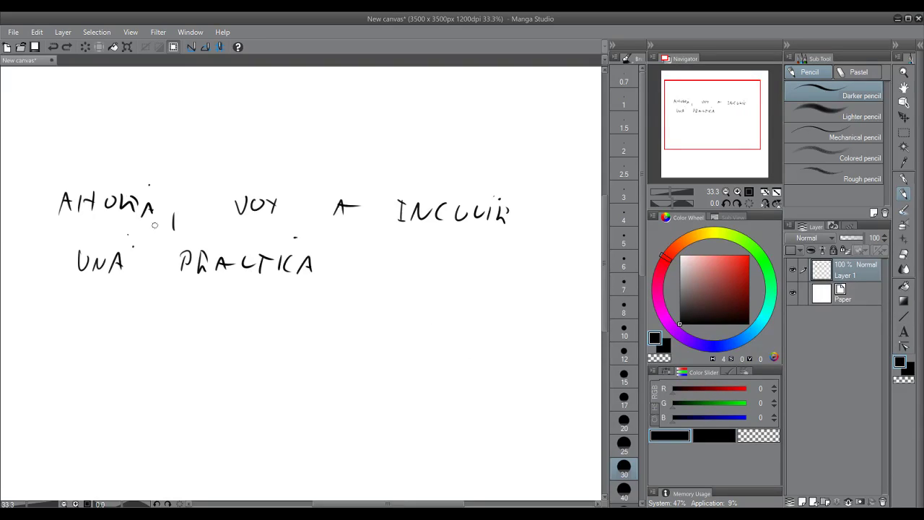
key(Delete)
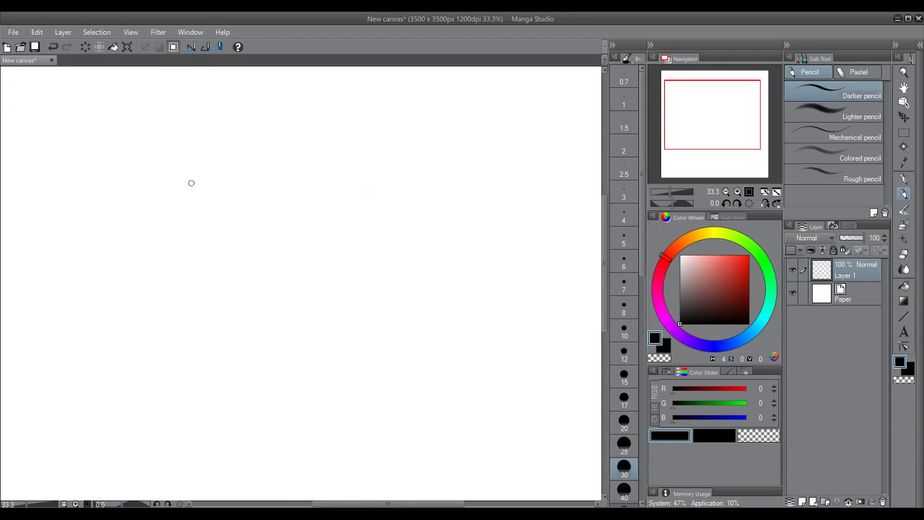
Draw a long black vertical guide line and mark its middle, upper end and lower end with short red horizontal strokes.
drag(208, 109, 212, 456)
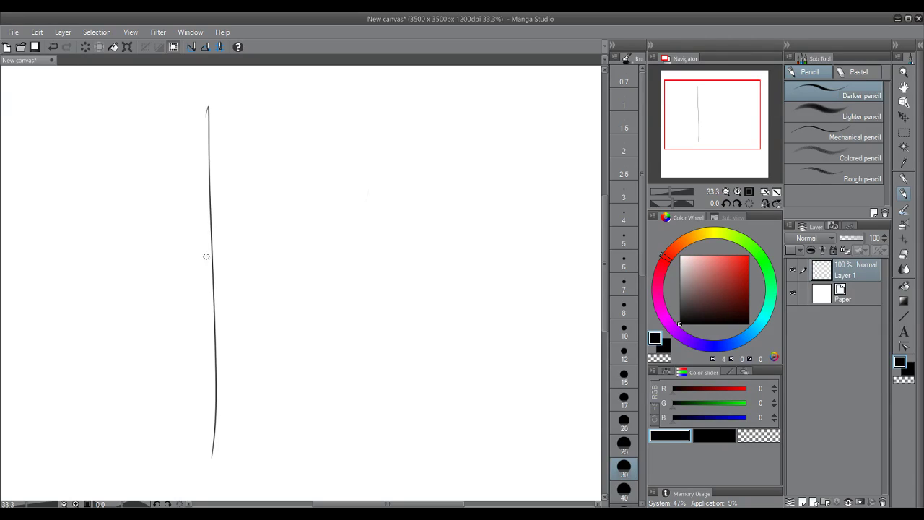
drag(711, 288, 766, 254)
drag(195, 272, 237, 267)
drag(195, 108, 238, 109)
drag(195, 454, 239, 452)
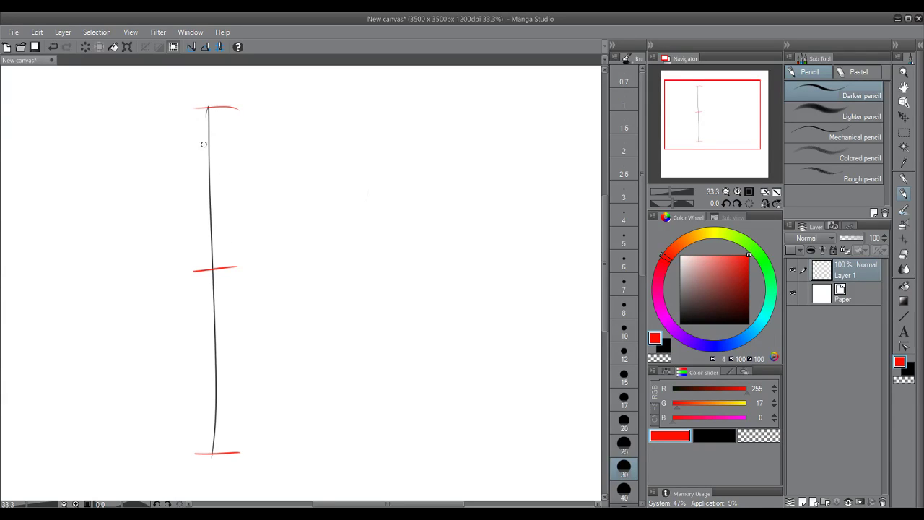
Subdivide the vertical guide line into eight equal segments with short red horizontal marks.
drag(192, 185, 229, 187)
mouse_move(197, 361)
mouse_down()
mouse_move(224, 363)
mouse_move(232, 375)
mouse_move(232, 366)
mouse_up()
key(ctrl+z)
key(ctrl+z)
drag(199, 147, 221, 146)
drag(202, 226, 220, 227)
drag(199, 321, 226, 313)
key(ctrl+z)
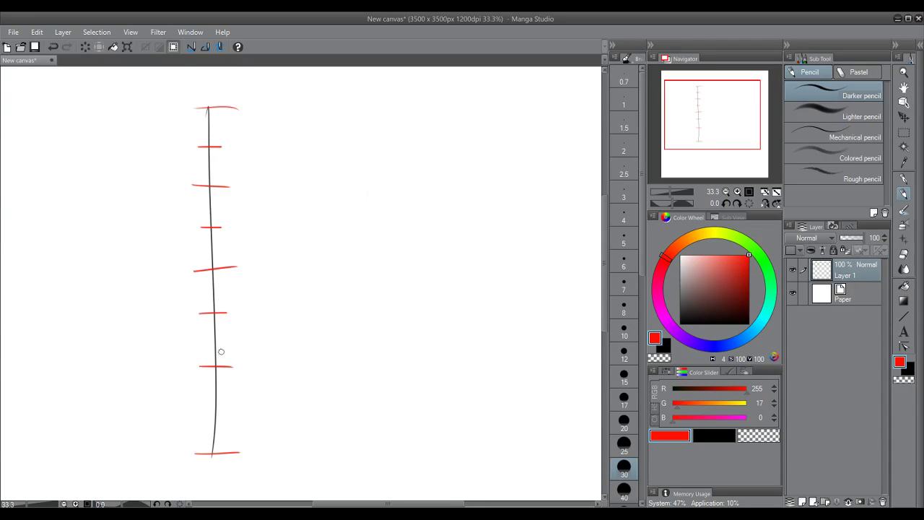
drag(203, 413, 229, 411)
Extend the mark at the guide line's upper end into a wide red horizontal line.
click(681, 323)
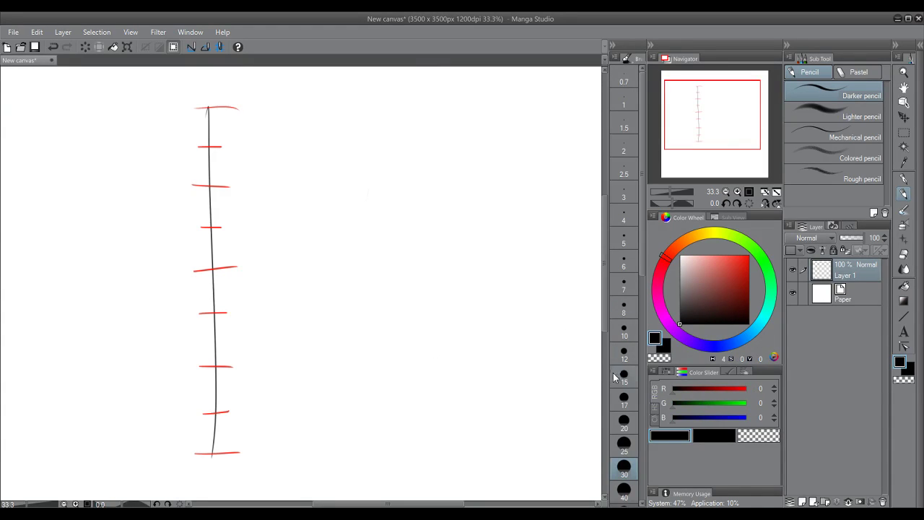
click(748, 256)
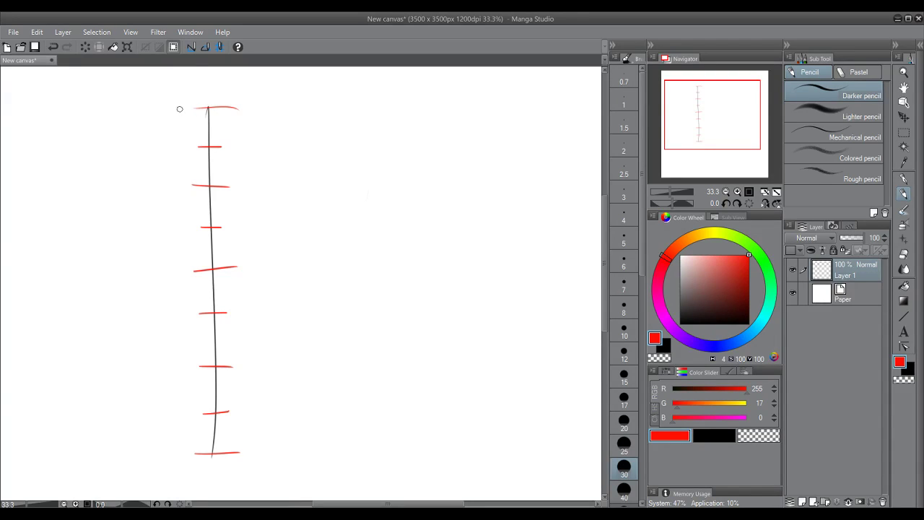
drag(165, 109, 272, 110)
key(ctrl+z)
key(ctrl+z)
Try sketching three red circles side by side beneath the uppermost horizontal line.
mouse_move(205, 114)
mouse_down()
mouse_move(219, 114)
mouse_move(196, 134)
mouse_move(209, 108)
mouse_move(168, 139)
mouse_move(189, 108)
mouse_up()
key(ctrl+z)
mouse_move(249, 112)
mouse_down()
mouse_move(259, 133)
mouse_move(257, 109)
mouse_up()
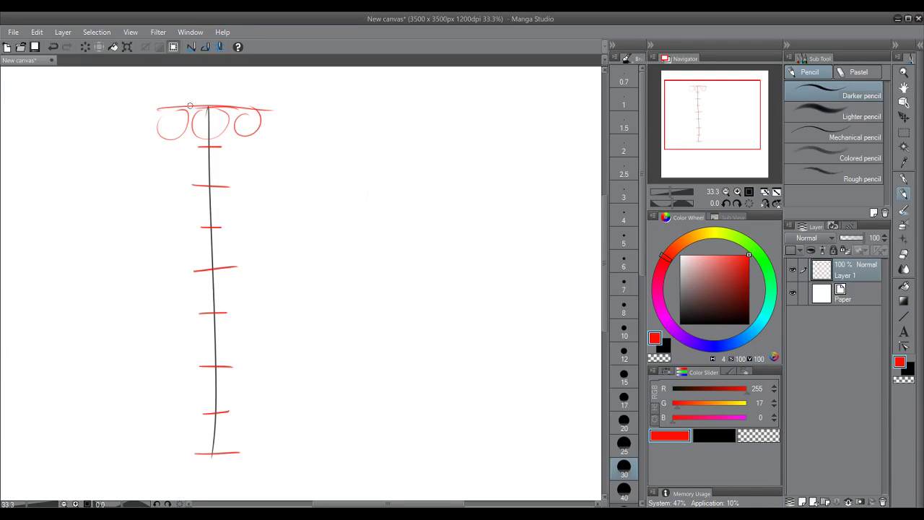
key(ctrl+z)
key(ctrl+z)
key(ctrl+z)
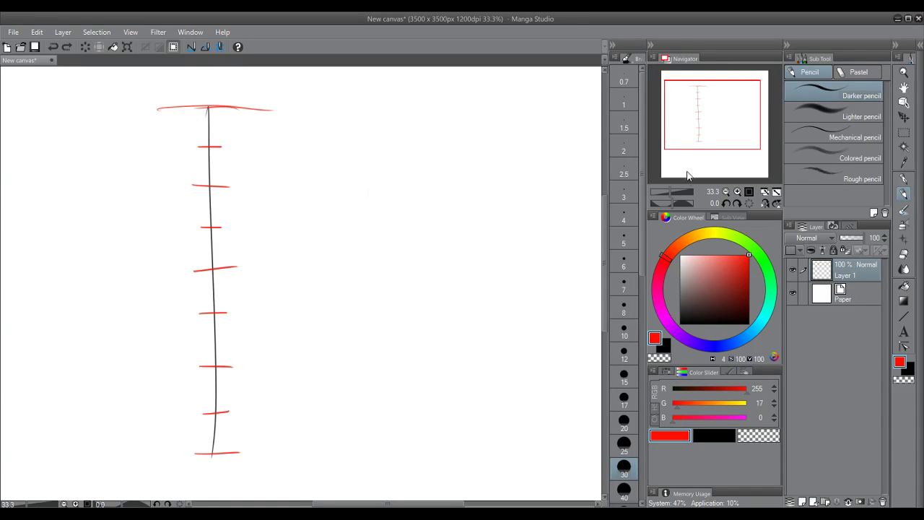
Sketch a boxy head with cut-off upper corners and a tapered jaw in black inside the first segment.
drag(710, 289, 680, 323)
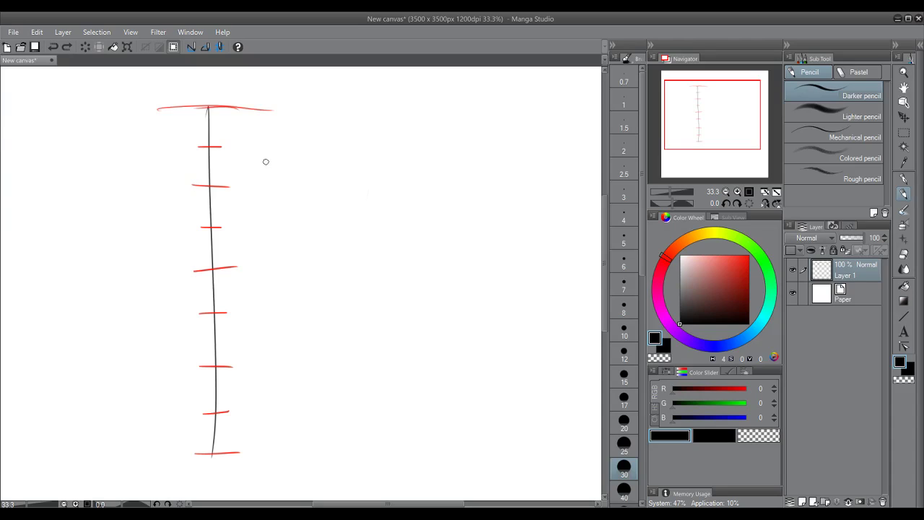
drag(207, 108, 208, 144)
key(ctrl+z)
key(ctrl+z)
drag(197, 113, 223, 113)
key(ctrl+z)
key(ctrl+z)
key(ctrl+z)
key(ctrl+z)
key(ctrl+z)
key(ctrl+z)
key(ctrl+z)
key(ctrl+z)
key(ctrl+z)
mouse_move(195, 118)
mouse_down()
mouse_move(199, 143)
mouse_move(224, 144)
mouse_move(221, 113)
mouse_up()
key(ctrl+z)
key(ctrl+z)
key(ctrl+z)
key(ctrl+z)
drag(203, 144, 214, 143)
key(ctrl+z)
key(ctrl+z)
key(ctrl+z)
mouse_move(223, 115)
mouse_down()
mouse_move(196, 117)
mouse_move(217, 111)
mouse_up()
key(ctrl+z)
key(ctrl+z)
key(ctrl+z)
drag(217, 111, 222, 113)
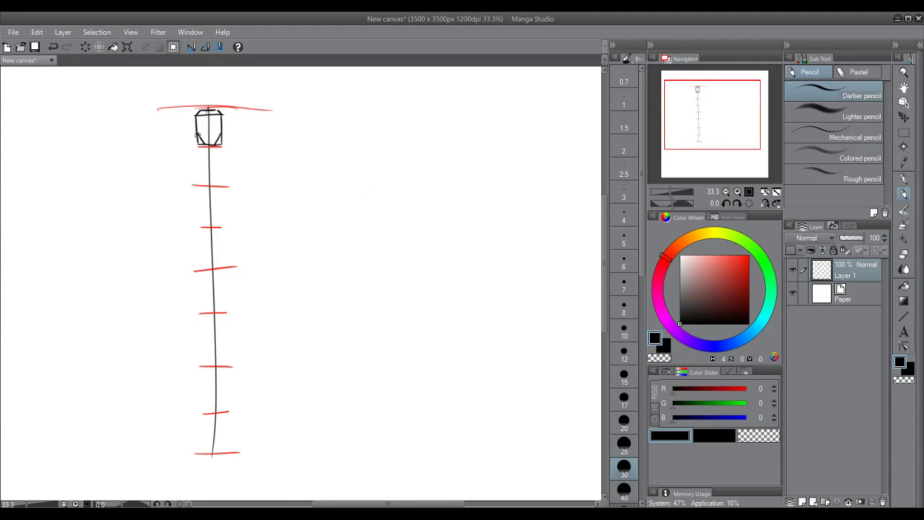
Rework the head's slanted jaw line and add a horizontal line across the middle of the face.
key(ctrl+z)
mouse_move(197, 125)
mouse_down()
mouse_move(220, 125)
mouse_move(222, 143)
mouse_move(221, 127)
mouse_move(209, 145)
mouse_up()
key(ctrl+z)
key(ctrl+z)
key(ctrl+z)
key(ctrl+z)
Extend the mark beneath the head into a wide red horizontal line.
drag(730, 270, 749, 254)
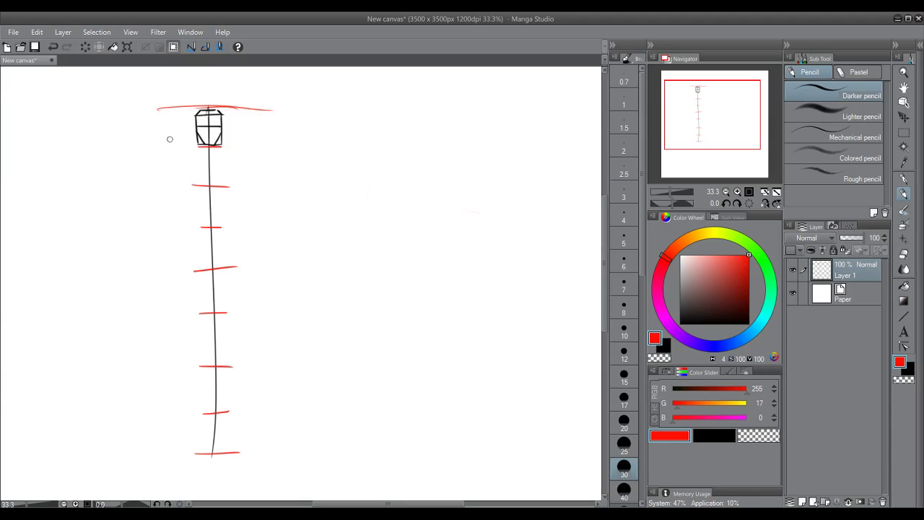
drag(162, 147, 272, 147)
key(ctrl+z)
drag(159, 146, 260, 144)
key(ctrl+z)
drag(161, 144, 273, 145)
key(ctrl+z)
drag(162, 146, 278, 144)
Extend the second segment's lower mark into a wide red line and number the first two segments 1 and 2.
click(679, 324)
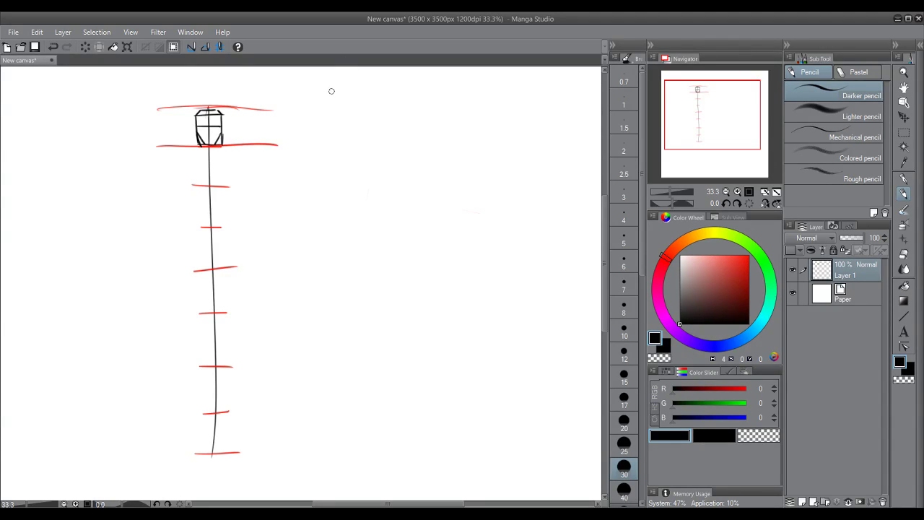
click(748, 255)
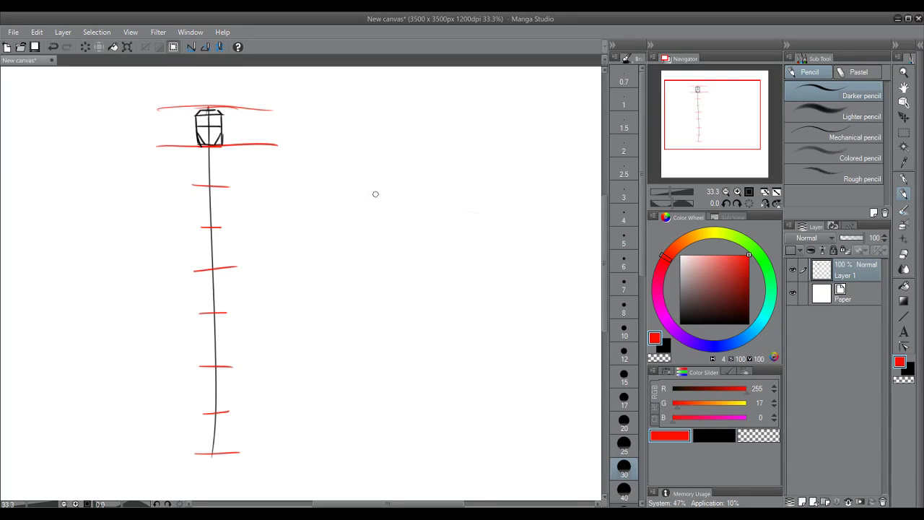
drag(164, 184, 292, 180)
key(ctrl+z)
drag(163, 185, 280, 179)
drag(120, 123, 131, 172)
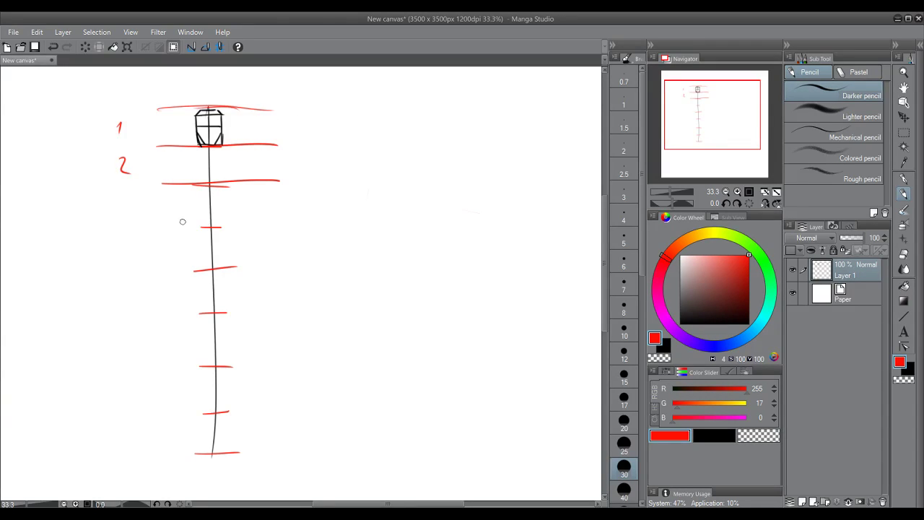
Draw wide red lines at the lower ends of the third and fourth segments and number them 3 and 4.
drag(165, 228, 290, 226)
drag(121, 202, 121, 214)
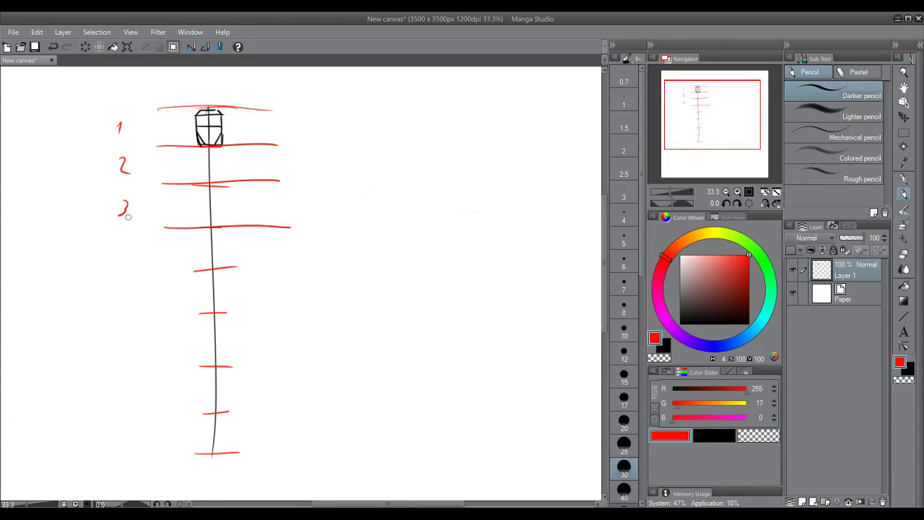
drag(168, 271, 294, 268)
drag(112, 246, 119, 261)
Draw wide red lines at the lower ends of the fifth and sixth segments and number them 5 and 6.
drag(181, 314, 301, 312)
key(ctrl+z)
drag(166, 312, 302, 306)
drag(117, 288, 112, 304)
drag(168, 367, 294, 361)
drag(125, 332, 121, 340)
Draw wide red lines at the lower ends of the seventh and eighth segments and number them 7 and 8.
drag(166, 416, 292, 414)
mouse_move(110, 386)
mouse_down()
mouse_move(115, 399)
mouse_move(126, 395)
mouse_up()
drag(163, 453, 307, 448)
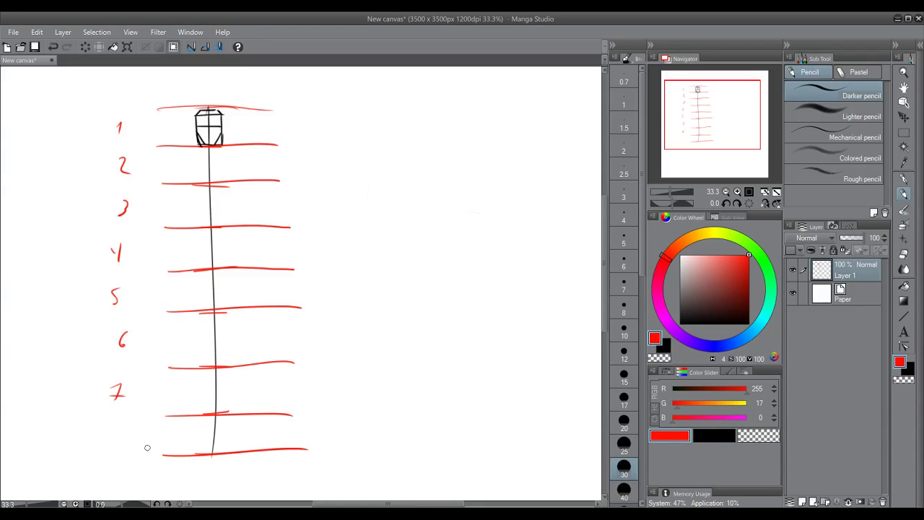
key(ctrl+z)
drag(152, 456, 315, 455)
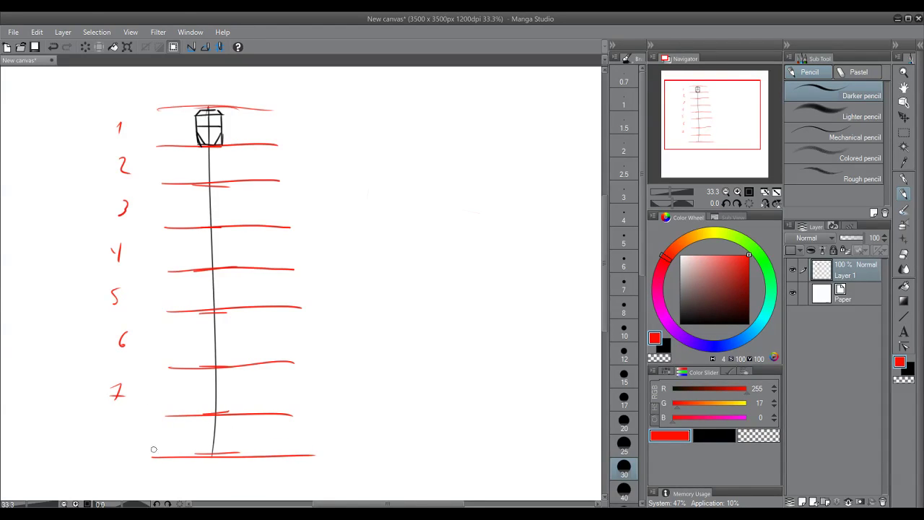
drag(115, 433, 126, 427)
Erase the red horizontal line between segments 2 and 3 and set the drawing colour to red.
drag(710, 296, 679, 324)
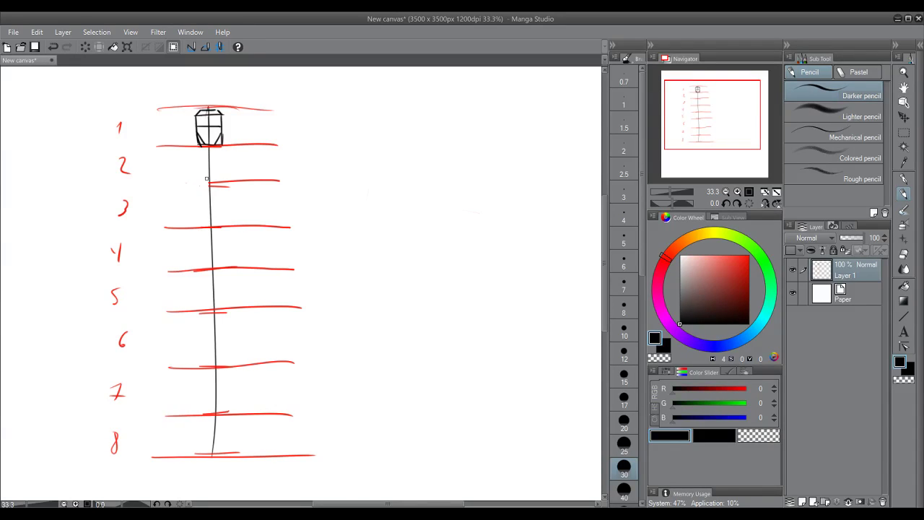
drag(222, 180, 288, 186)
click(748, 254)
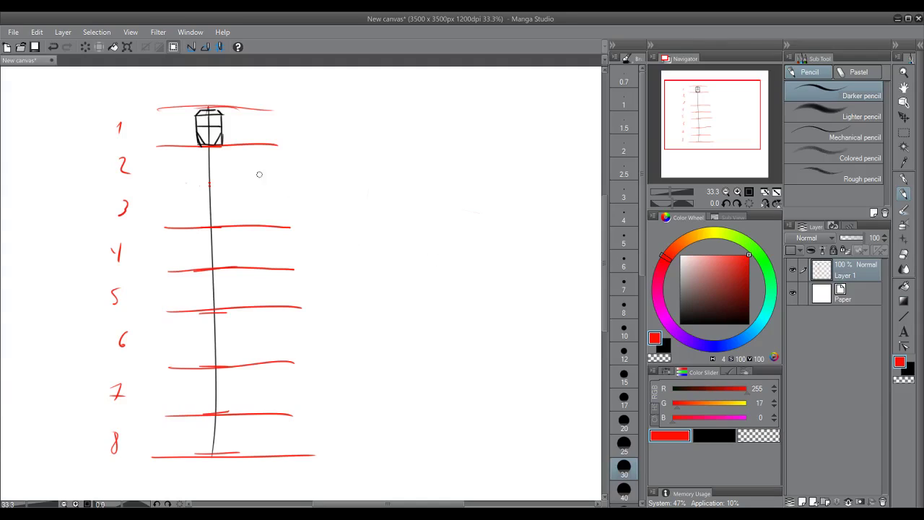
Redraw the wide red horizontal line across the centre line between segments 2 and 3.
drag(160, 185, 322, 186)
key(ctrl+z)
drag(159, 185, 293, 186)
key(ctrl+z)
drag(160, 189, 291, 190)
key(ctrl+z)
drag(160, 194, 319, 187)
key(ctrl+z)
drag(157, 190, 268, 190)
key(ctrl+z)
drag(160, 189, 273, 190)
key(ctrl+z)
drag(165, 188, 278, 189)
key(ctrl+z)
drag(160, 192, 291, 190)
key(ctrl+z)
drag(163, 187, 288, 184)
key(ctrl+z)
drag(162, 189, 289, 183)
Set the drawing colour to black and draw a horizontal shoulder line across the centre line in the upper part of segment 2.
drag(701, 288, 679, 325)
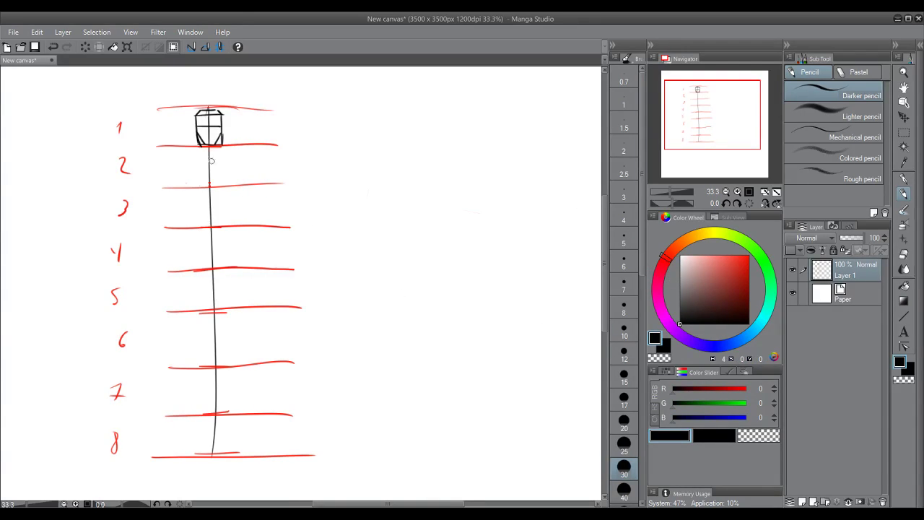
click(174, 162)
drag(174, 162, 229, 163)
key(ctrl+z)
drag(174, 163, 243, 157)
key(ctrl+z)
drag(173, 161, 244, 161)
key(ctrl+z)
key(ctrl+z)
click(183, 159)
drag(182, 159, 232, 158)
key(ctrl+z)
drag(181, 163, 240, 158)
key(ctrl+z)
drag(180, 162, 244, 158)
key(ctrl+z)
drag(181, 162, 244, 158)
key(ctrl+z)
drag(179, 162, 243, 159)
key(ctrl+z)
drag(181, 162, 244, 159)
Add dashed guide lines on both sides of the head down to the shoulder line's ends and label each side 1/2.
mouse_move(176, 117)
mouse_down()
mouse_move(179, 149)
mouse_move(239, 114)
mouse_move(243, 155)
mouse_move(243, 117)
mouse_move(188, 140)
mouse_up()
drag(182, 91, 186, 98)
mouse_move(192, 90)
mouse_down()
mouse_move(187, 102)
mouse_move(246, 105)
mouse_up()
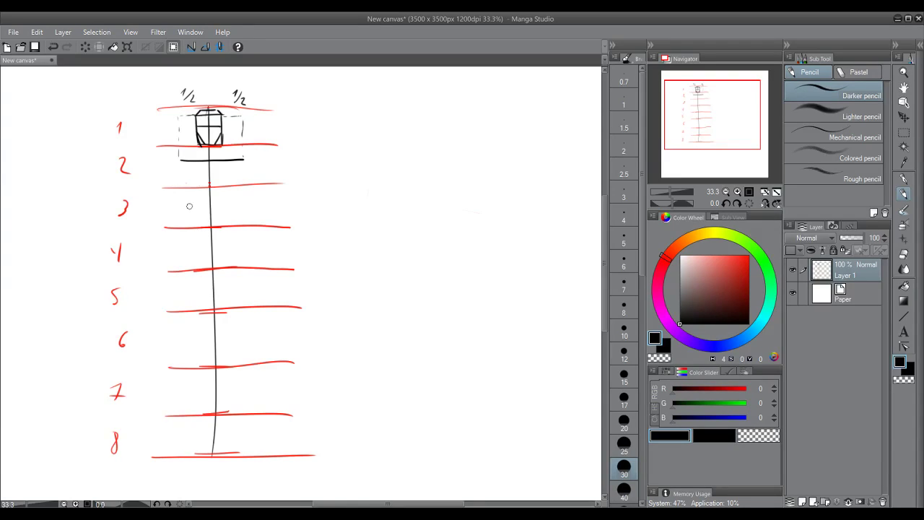
Draw the sides and bottom edge of the torso box from the shoulder line down into segment 3.
drag(181, 158, 182, 209)
key(ctrl+z)
drag(181, 161, 182, 209)
drag(244, 161, 244, 211)
drag(182, 211, 246, 211)
key(ctrl+z)
drag(180, 211, 242, 211)
key(ctrl+z)
drag(182, 211, 245, 213)
Draw a narrow bevelled top edge above the shoulder line of the torso box.
mouse_move(182, 160)
mouse_down()
mouse_move(239, 151)
mouse_move(232, 153)
mouse_up()
key(ctrl+z)
key(ctrl+z)
key(ctrl+z)
key(ctrl+z)
key(ctrl+z)
key(ctrl+z)
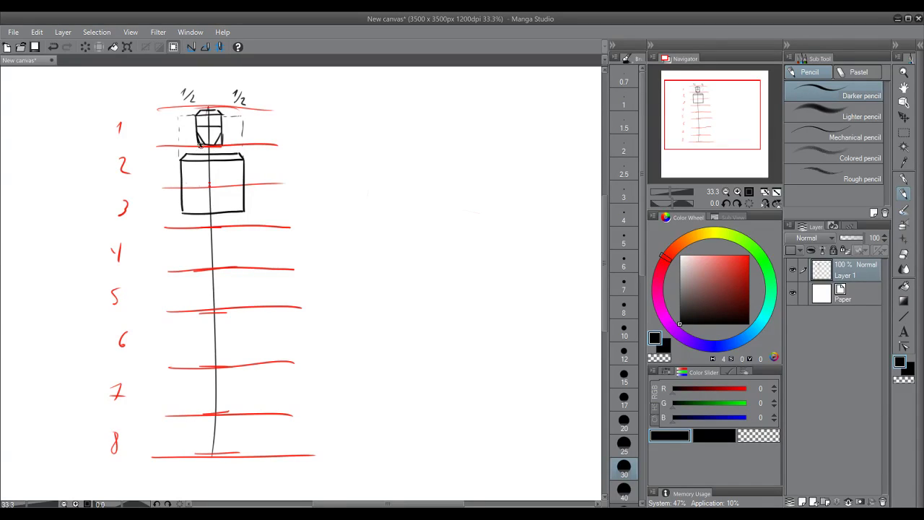
Reshape the head's lower end into a V-shaped jaw and draw a tapering neck down to the torso box.
mouse_move(199, 145)
mouse_down()
mouse_move(220, 134)
mouse_move(218, 153)
mouse_move(200, 154)
mouse_move(217, 153)
mouse_move(201, 154)
mouse_move(210, 166)
mouse_move(218, 144)
mouse_up()
key(ctrl+z)
key(ctrl+z)
mouse_move(197, 133)
mouse_down()
mouse_move(210, 148)
mouse_move(221, 132)
mouse_move(211, 145)
mouse_up()
key(ctrl+z)
key(ctrl+z)
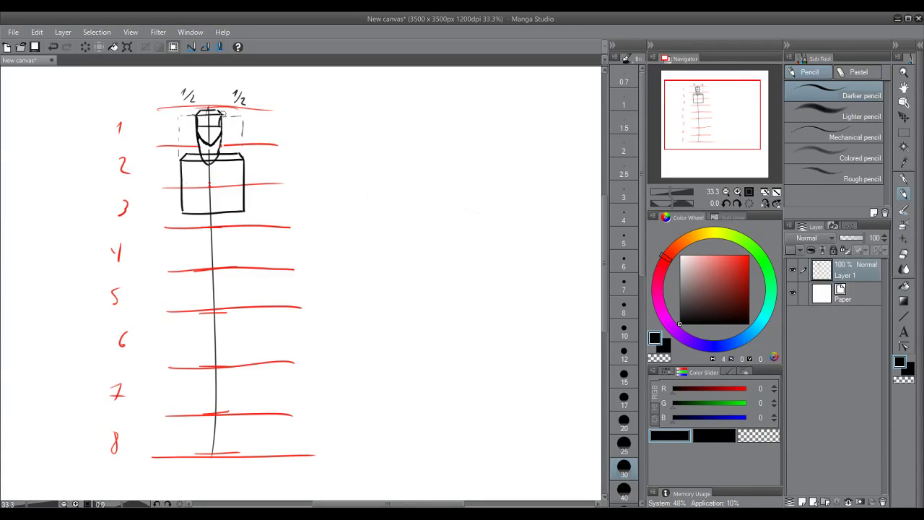
Draw the facial plane lines inside the head, running from the brow down to the chin.
drag(197, 126, 206, 127)
key(ctrl+z)
drag(220, 126, 220, 117)
key(ctrl+z)
drag(220, 135, 215, 145)
key(ctrl+z)
drag(212, 126, 215, 115)
drag(205, 141, 216, 140)
key(ctrl+z)
mouse_move(201, 132)
mouse_down()
mouse_move(211, 145)
mouse_move(218, 134)
mouse_move(212, 143)
mouse_up()
key(ctrl+z)
key(ctrl+z)
key(ctrl+z)
key(ctrl+z)
drag(204, 124, 209, 141)
Refine the neck below the jaw and draw sloping trapezius lines from the neck to both shoulder corners.
drag(201, 142, 211, 153)
key(ctrl+z)
key(ctrl+z)
key(ctrl+z)
key(ctrl+z)
key(ctrl+z)
key(ctrl+z)
mouse_move(193, 149)
mouse_down()
mouse_move(181, 159)
mouse_move(242, 159)
mouse_up()
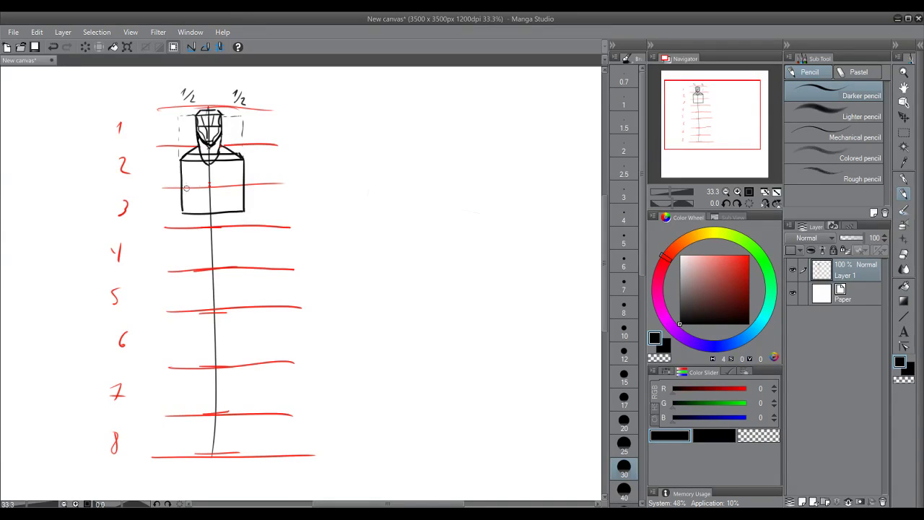
Draw rounded deltoid shapes on both sides of the torso box, from the shoulders down to the line between segments 2 and 3.
drag(182, 154, 178, 162)
key(ctrl+z)
mouse_move(183, 153)
mouse_down()
mouse_move(170, 164)
mouse_move(178, 185)
mouse_up()
key(ctrl+z)
key(ctrl+z)
mouse_move(230, 148)
mouse_down()
mouse_move(243, 151)
mouse_move(252, 177)
mouse_move(247, 157)
mouse_move(257, 171)
mouse_up()
key(ctrl+z)
key(ctrl+z)
key(ctrl+z)
key(ctrl+z)
key(ctrl+z)
key(ctrl+z)
key(ctrl+z)
key(ctrl+z)
key(ctrl+z)
key(ctrl+z)
mouse_move(248, 185)
mouse_down()
mouse_move(258, 161)
mouse_move(244, 154)
mouse_up()
key(ctrl+z)
key(ctrl+z)
drag(180, 182, 185, 156)
key(ctrl+z)
key(ctrl+z)
key(ctrl+y)
drag(247, 182, 234, 156)
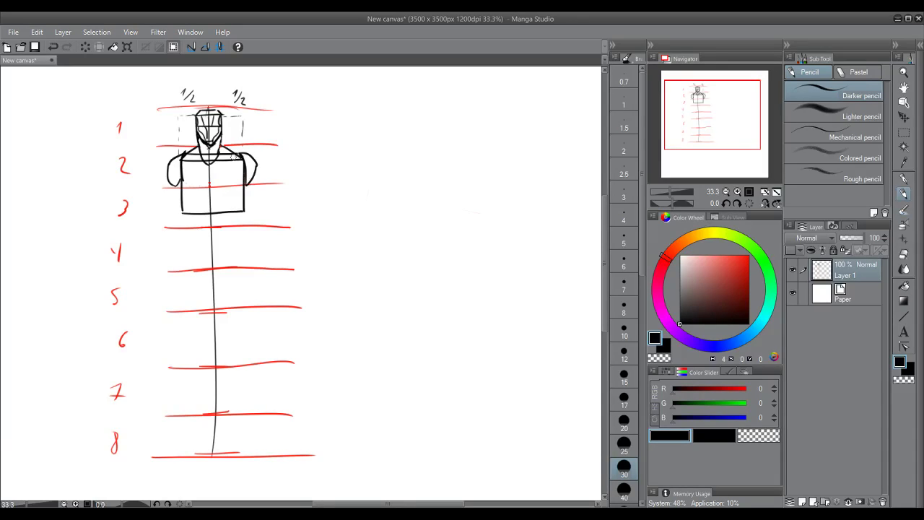
key(ctrl+z)
key(ctrl+y)
key(ctrl+z)
key(ctrl+y)
key(ctrl+z)
Draw the rounded pectoral outline across the upper torso box, with its lower edge along the line between segments 2 and 3.
drag(237, 155, 247, 186)
key(ctrl+z)
key(ctrl+z)
key(ctrl+z)
mouse_move(189, 161)
mouse_down()
mouse_move(181, 183)
mouse_move(186, 162)
mouse_move(180, 176)
mouse_up()
key(ctrl+z)
key(ctrl+z)
key(ctrl+z)
drag(182, 180, 186, 155)
mouse_move(207, 187)
mouse_down()
mouse_move(195, 189)
mouse_move(243, 177)
mouse_move(237, 186)
mouse_move(242, 169)
mouse_up()
key(ctrl+z)
key(ctrl+z)
key(ctrl+z)
key(ctrl+z)
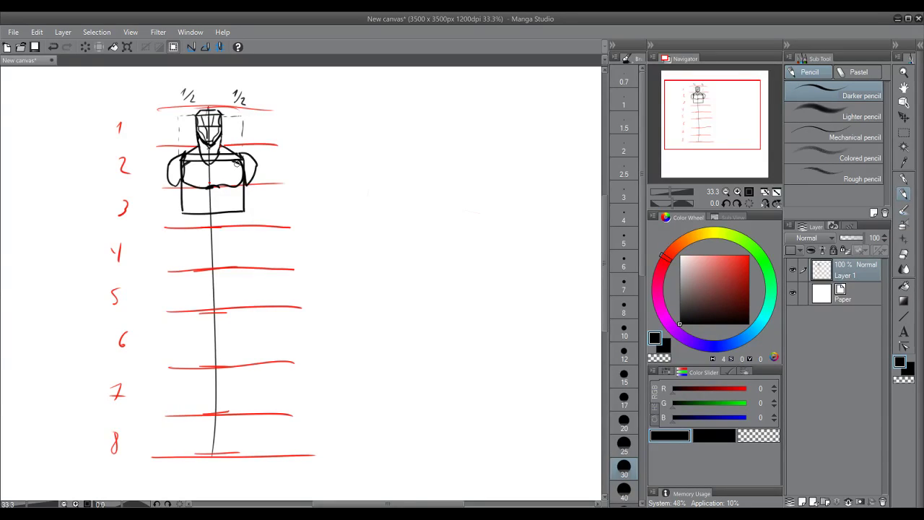
Strengthen the neck outline and draw inward-slanting side lines from the chest to both lower corners of the torso box.
mouse_move(213, 163)
mouse_down()
mouse_move(217, 147)
mouse_move(201, 155)
mouse_move(199, 144)
mouse_up()
drag(182, 184, 190, 205)
key(ctrl+z)
drag(182, 183, 190, 210)
key(ctrl+z)
key(ctrl+z)
key(ctrl+z)
key(ctrl+z)
drag(244, 186, 237, 211)
key(ctrl+z)
key(ctrl+z)
key(ctrl+z)
key(ctrl+z)
key(ctrl+z)
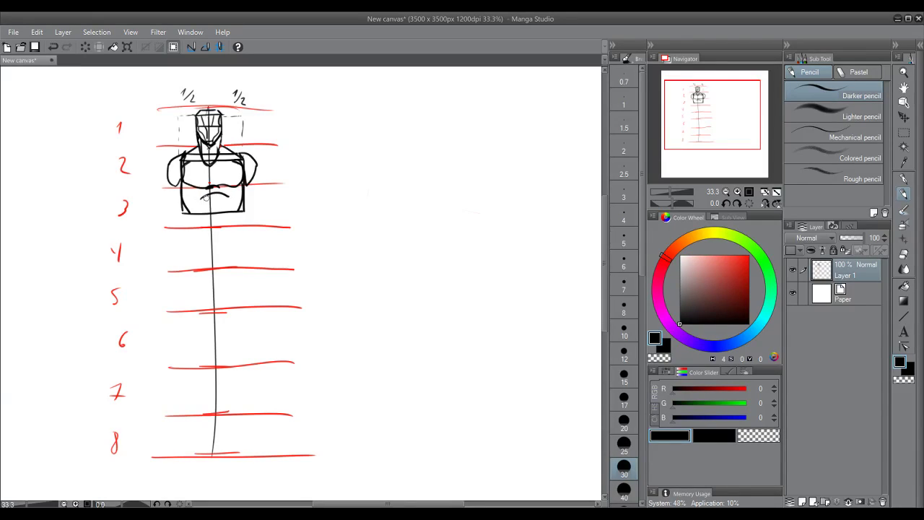
Draw the rib cage arch in the middle of the lower torso box, curving down to its bottom edge.
key(ctrl+z)
mouse_move(206, 197)
mouse_down()
mouse_move(192, 216)
mouse_move(221, 195)
mouse_up()
key(ctrl+z)
key(ctrl+z)
mouse_move(221, 195)
mouse_down()
mouse_move(237, 211)
mouse_move(209, 207)
mouse_move(213, 195)
mouse_move(237, 211)
mouse_move(189, 212)
mouse_up()
key(ctrl+z)
key(ctrl+z)
key(ctrl+z)
key(ctrl+z)
key(ctrl+z)
key(ctrl+z)
key(ctrl+z)
Sketch an egg-shaped abdomen from the rib cage arch down into the upper half of segment 4.
mouse_move(199, 198)
mouse_down()
mouse_move(190, 220)
mouse_move(212, 243)
mouse_up()
mouse_move(197, 210)
mouse_down()
mouse_move(196, 197)
mouse_move(228, 197)
mouse_move(240, 214)
mouse_move(235, 232)
mouse_move(216, 245)
mouse_move(228, 243)
mouse_up()
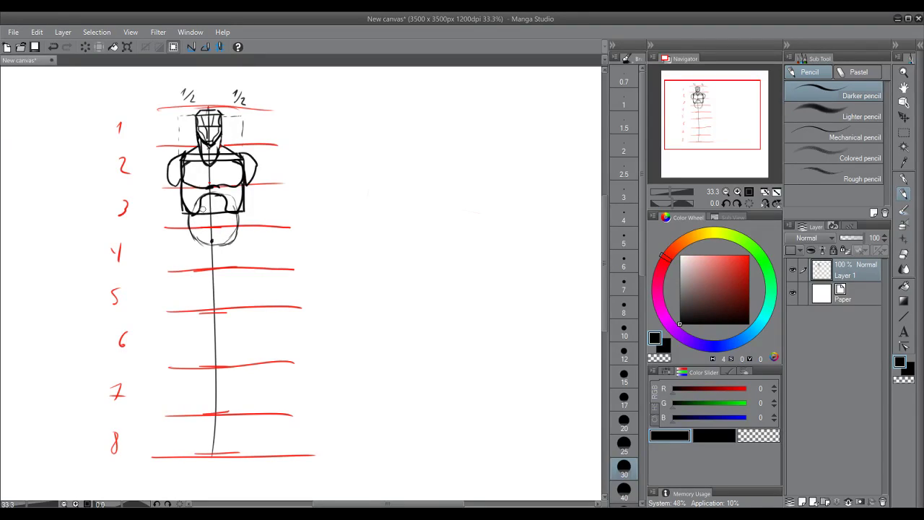
Draw a straight-sided box around the abdomen from the torso box's lower edge to the upper half of segment 4.
mouse_move(184, 207)
mouse_down()
mouse_move(179, 244)
mouse_move(190, 234)
mouse_up()
key(ctrl+z)
key(ctrl+z)
mouse_move(190, 214)
mouse_down()
mouse_move(192, 244)
mouse_move(229, 235)
mouse_move(192, 244)
mouse_move(230, 243)
mouse_move(237, 215)
mouse_move(230, 246)
mouse_up()
key(ctrl+z)
key(ctrl+z)
key(ctrl+z)
key(ctrl+z)
key(ctrl+z)
drag(189, 212, 193, 245)
key(ctrl+z)
mouse_move(190, 213)
mouse_down()
mouse_move(194, 246)
mouse_move(231, 242)
mouse_move(234, 220)
mouse_move(235, 243)
mouse_up()
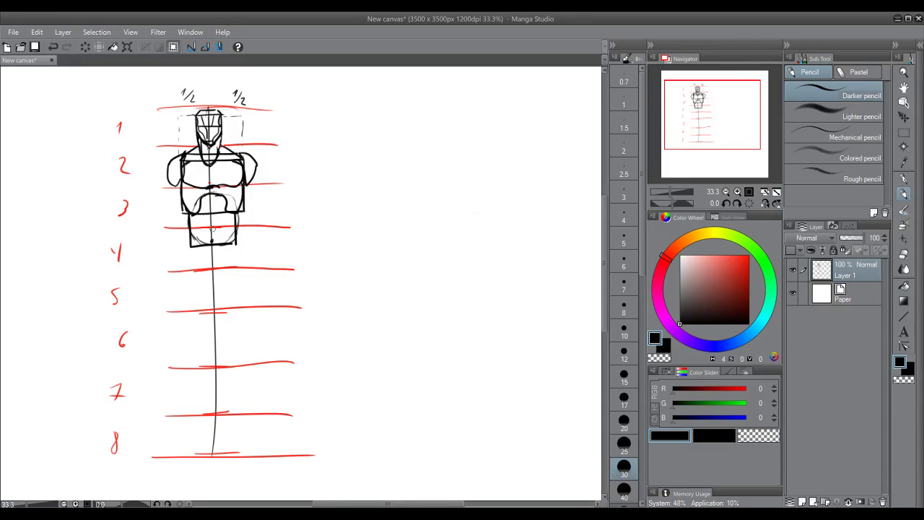
Add the navel on the line between segments 3 and 4 and round off the abdomen's lower corners.
drag(211, 226, 210, 230)
drag(210, 226, 211, 231)
drag(190, 231, 202, 243)
key(ctrl+z)
mouse_move(239, 238)
mouse_down()
mouse_move(230, 244)
mouse_move(234, 234)
mouse_up()
drag(189, 230, 202, 244)
drag(236, 217, 226, 243)
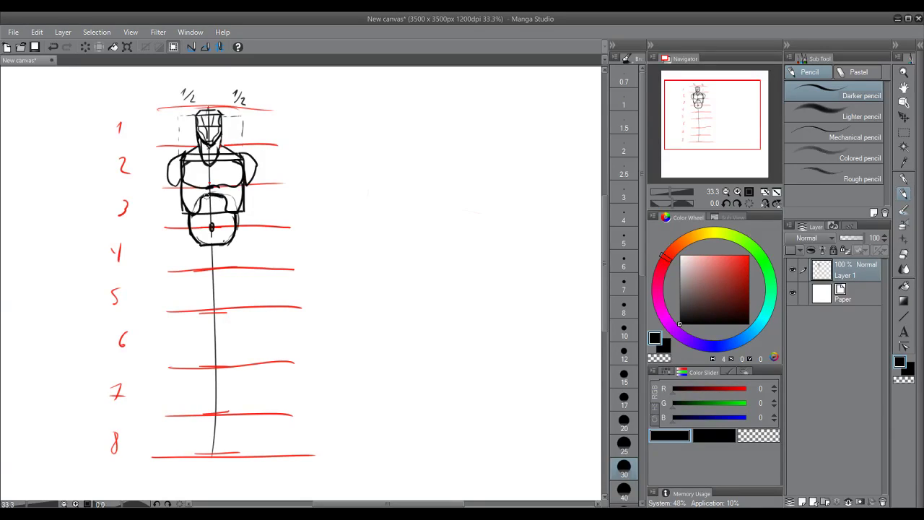
Hatch the abdomen shape with vertical lines from the rib cage arch down to its lower edge.
key(ctrl+z)
mouse_move(218, 193)
mouse_down()
mouse_move(192, 215)
mouse_move(196, 246)
mouse_move(230, 244)
mouse_move(231, 234)
mouse_up()
mouse_move(197, 219)
mouse_down()
mouse_move(195, 239)
mouse_move(199, 210)
mouse_move(198, 242)
mouse_move(204, 202)
mouse_move(208, 243)
mouse_move(215, 199)
mouse_move(221, 239)
mouse_move(230, 215)
mouse_move(233, 241)
mouse_up()
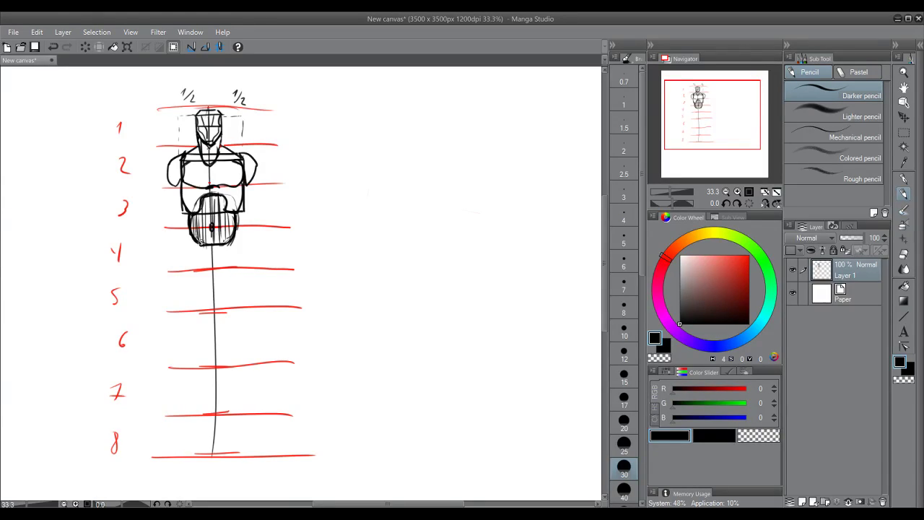
key(ctrl+z)
key(ctrl+z)
drag(200, 244, 191, 233)
drag(205, 238, 234, 236)
key(ctrl+z)
drag(210, 239, 250, 241)
key(ctrl+z)
key(ctrl+z)
key(ctrl+z)
key(ctrl+z)
Draw a rectangular pelvis box from the abdomen's lower edge to the line between segments 4 and 5.
drag(185, 242, 241, 242)
drag(185, 243, 186, 270)
key(ctrl+z)
mouse_move(243, 243)
mouse_down()
mouse_move(248, 268)
mouse_move(242, 257)
mouse_move(236, 271)
mouse_move(240, 244)
mouse_move(241, 268)
mouse_move(189, 270)
mouse_move(244, 268)
mouse_up()
key(ctrl+z)
key(ctrl+z)
key(ctrl+z)
key(ctrl+z)
drag(188, 270, 254, 268)
key(ctrl+z)
key(ctrl+z)
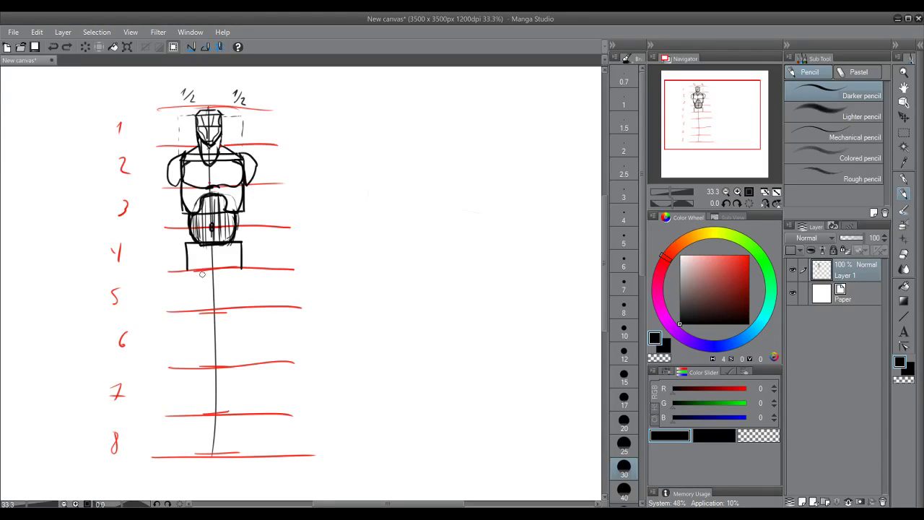
drag(186, 271, 245, 269)
Try diagonal leg-opening lines running from the pelvis box's upper corners inward to its lower edge.
drag(205, 269, 187, 254)
key(ctrl+z)
key(ctrl+z)
key(ctrl+z)
mouse_move(187, 245)
mouse_down()
mouse_move(205, 267)
mouse_move(223, 266)
mouse_up()
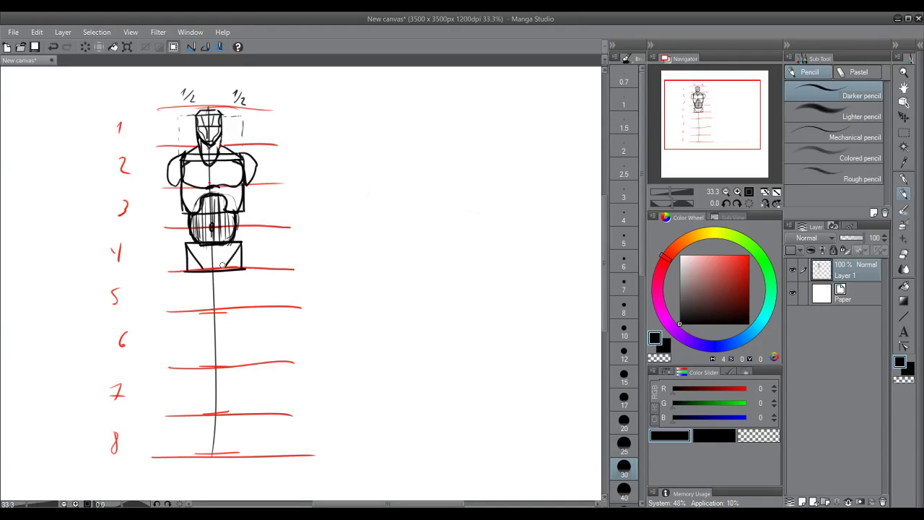
key(ctrl+z)
drag(241, 244, 222, 269)
key(ctrl+z)
key(ctrl+z)
drag(187, 252, 208, 269)
key(ctrl+z)
Draw the figure's left-hand-side forearm from the shoulder oval down past the line between segments 3 and 4, ending in a small hatched hand.
drag(168, 183, 165, 227)
key(ctrl+z)
drag(168, 185, 166, 231)
drag(166, 231, 177, 234)
key(ctrl+z)
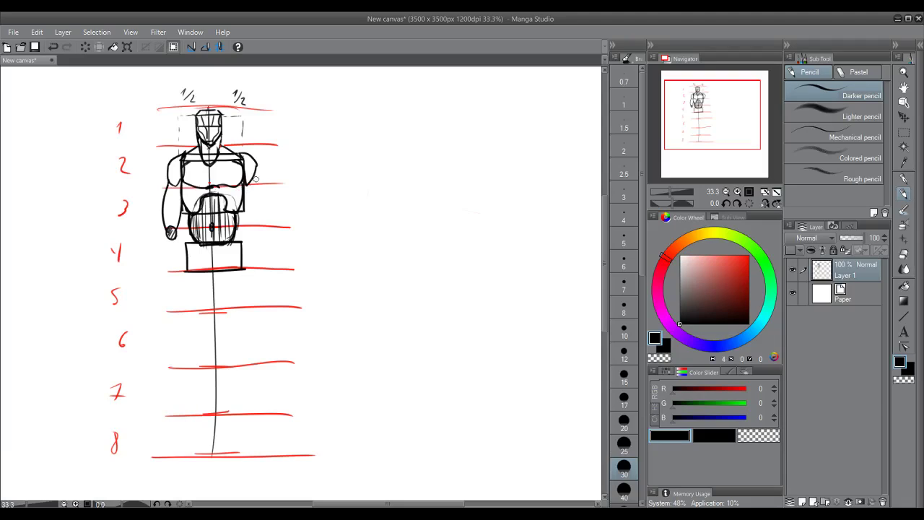
Draw the matching forearm on the opposite side of the figure, ending in a small hatched hand near the segment 3–4 line.
drag(254, 177, 258, 211)
key(ctrl+z)
drag(255, 179, 251, 228)
key(ctrl+z)
drag(254, 175, 259, 214)
key(ctrl+z)
drag(255, 179, 252, 223)
key(ctrl+z)
key(ctrl+z)
mouse_move(254, 179)
mouse_down()
mouse_move(255, 225)
mouse_move(244, 208)
mouse_up()
key(ctrl+z)
key(ctrl+z)
key(ctrl+z)
key(ctrl+z)
key(ctrl+z)
key(ctrl+z)
Try placing small round shapes beside and below the pelvis box as hip and thigh markers.
click(194, 254)
click(233, 254)
key(ctrl+z)
mouse_move(193, 271)
mouse_down()
mouse_move(205, 268)
mouse_move(187, 258)
mouse_up()
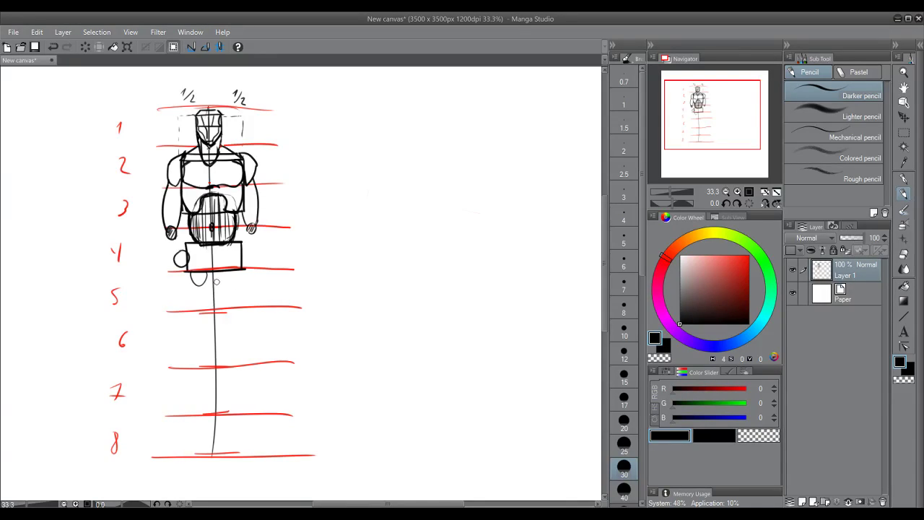
key(ctrl+z)
key(ctrl+z)
Try stepped, curved leg-opening lines on both sides inside the pelvis box.
mouse_move(190, 258)
mouse_down()
mouse_move(206, 273)
mouse_move(220, 270)
mouse_move(190, 256)
mouse_move(188, 242)
mouse_move(220, 270)
mouse_move(240, 240)
mouse_up()
key(ctrl+z)
key(ctrl+z)
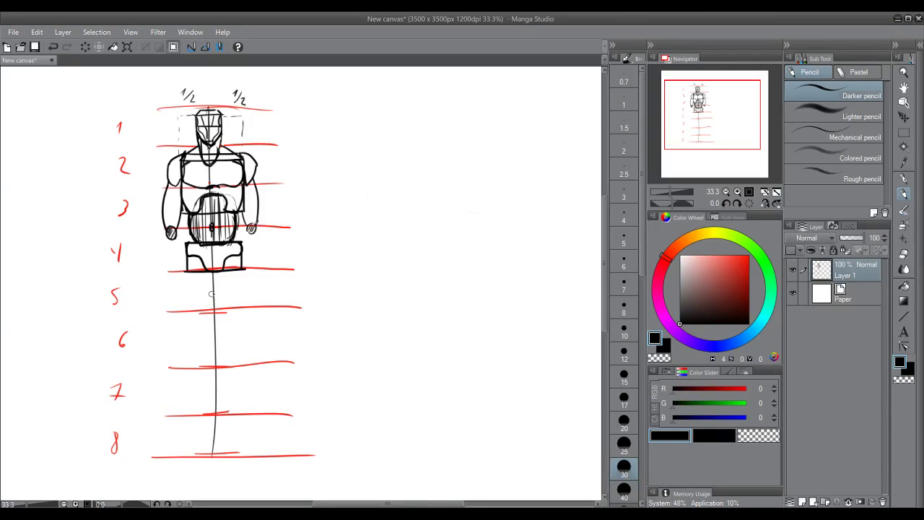
key(ctrl+z)
key(ctrl+z)
mouse_move(210, 271)
mouse_down()
mouse_move(237, 252)
mouse_move(242, 261)
mouse_up()
key(ctrl+z)
click(209, 271)
key(ctrl+z)
drag(197, 254, 187, 270)
key(ctrl+z)
key(ctrl+z)
Draw two hatched knee ovals on either side of the centre line, just above the line between segments 6 and 7.
click(189, 272)
mouse_move(190, 349)
mouse_down()
mouse_move(195, 364)
mouse_move(196, 349)
mouse_move(192, 361)
mouse_move(236, 348)
mouse_move(232, 364)
mouse_move(253, 352)
mouse_up()
key(ctrl+z)
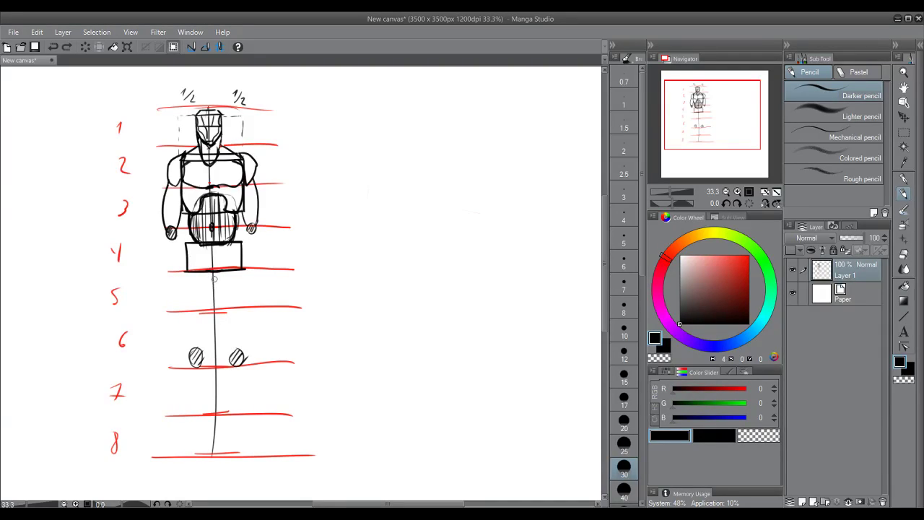
mouse_move(219, 271)
mouse_down()
mouse_move(220, 260)
mouse_move(224, 270)
mouse_move(204, 272)
mouse_up()
key(ctrl+z)
key(ctrl+z)
drag(204, 269, 224, 270)
key(ctrl+z)
key(ctrl+z)
Draw short waist lines connecting both sides of the abdomen to the upper corners of the pelvis box.
drag(189, 231, 186, 247)
key(ctrl+z)
key(ctrl+z)
mouse_move(236, 218)
mouse_down()
mouse_move(242, 248)
mouse_move(237, 221)
mouse_up()
Try curved leg openings inside the pelvis box with the start of an outer thigh line.
mouse_move(194, 257)
mouse_down()
mouse_move(212, 272)
mouse_move(188, 249)
mouse_move(183, 277)
mouse_up()
key(ctrl+z)
key(ctrl+z)
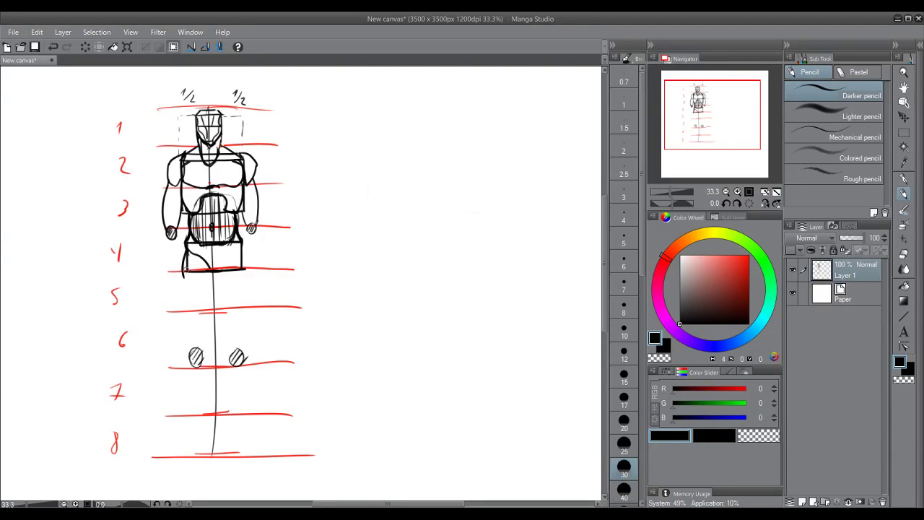
key(ctrl+z)
key(ctrl+y)
drag(242, 243, 225, 271)
key(ctrl+z)
key(ctrl+z)
Try a bulging thigh outline from the side of the pelvis box down to the knee oval.
drag(187, 248, 182, 280)
key(ctrl+z)
mouse_move(186, 249)
mouse_down()
mouse_move(182, 299)
mouse_move(195, 333)
mouse_up()
key(ctrl+z)
drag(186, 251, 196, 340)
key(ctrl+z)
drag(185, 253, 193, 348)
drag(212, 269, 200, 348)
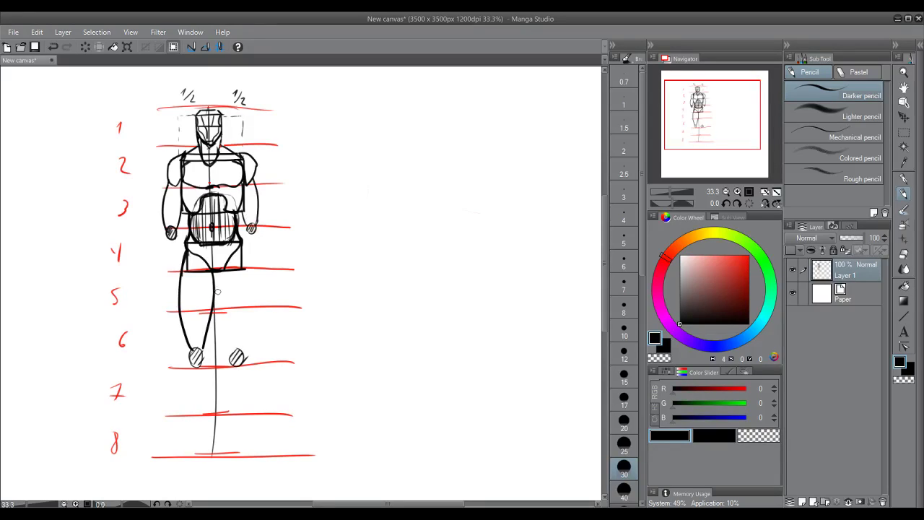
key(ctrl+z)
key(ctrl+z)
key(ctrl+z)
key(ctrl+z)
key(ctrl+z)
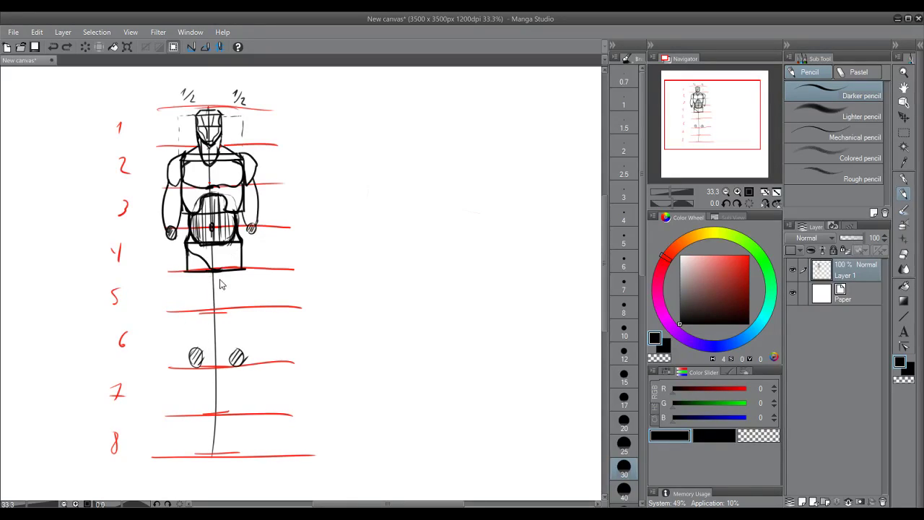
Redraw the short waist line from the right side of the abdomen down to the pelvis box corner.
key(ctrl+z)
key(ctrl+z)
drag(236, 221, 241, 242)
key(ctrl+z)
key(ctrl+z)
key(ctrl+y)
key(ctrl+y)
key(ctrl+z)
mouse_move(236, 220)
mouse_down()
mouse_move(246, 250)
mouse_move(237, 220)
mouse_up()
Try a slimmer outer thigh line from inside the pelvis box down to the knee oval.
drag(186, 273, 194, 348)
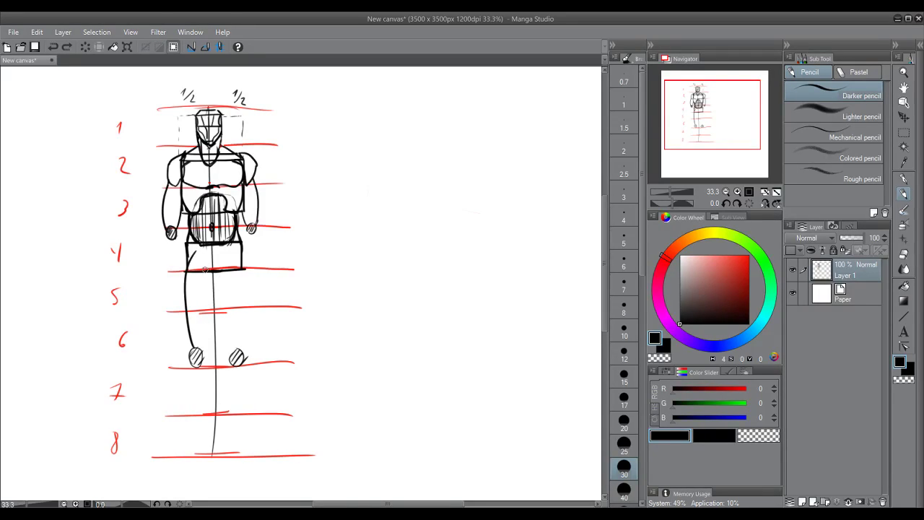
key(ctrl+z)
key(ctrl+z)
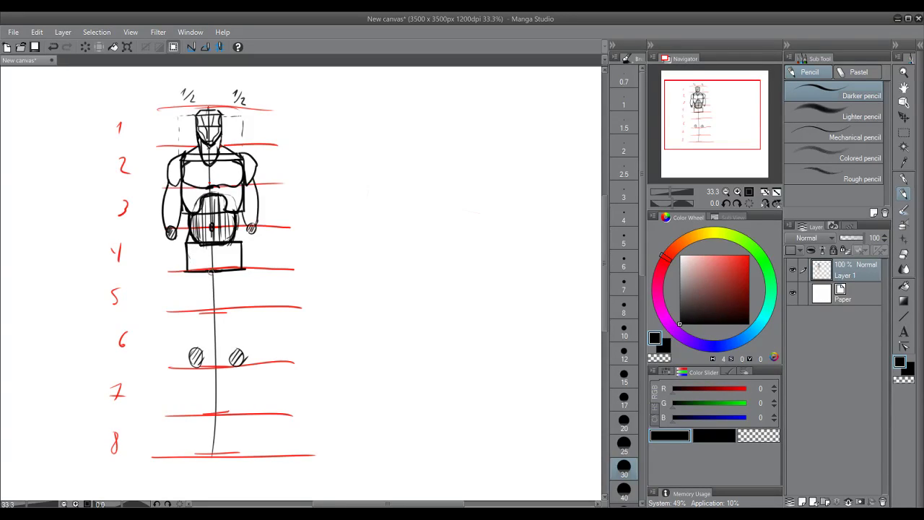
key(ctrl+z)
key(ctrl+z)
key(ctrl+y)
key(ctrl+z)
key(ctrl+y)
key(ctrl+z)
Draw curved leg-opening lines from both sides of the pelvis box inward to its lower edge, plus a short outer hip line.
mouse_move(188, 252)
mouse_down()
mouse_move(213, 272)
mouse_move(226, 266)
mouse_move(182, 272)
mouse_up()
key(ctrl+z)
key(ctrl+z)
key(ctrl+z)
key(ctrl+z)
key(ctrl+z)
mouse_move(186, 252)
mouse_down()
mouse_move(190, 236)
mouse_move(193, 257)
mouse_move(236, 233)
mouse_move(242, 251)
mouse_up()
key(ctrl+z)
key(ctrl+z)
key(ctrl+z)
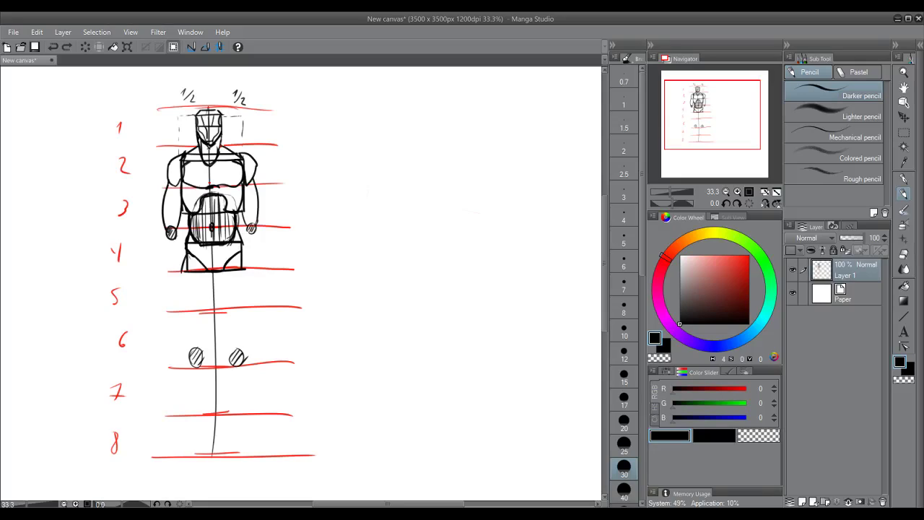
Try several outer thigh curves on the figure's left side, from the pelvis box down to the knee oval.
key(ctrl+y)
key(ctrl+z)
drag(187, 254, 186, 338)
key(ctrl+z)
drag(185, 251, 191, 348)
key(ctrl+z)
key(ctrl+z)
mouse_move(182, 255)
mouse_down()
mouse_move(177, 308)
mouse_move(189, 344)
mouse_up()
key(ctrl+z)
drag(182, 253, 191, 348)
key(ctrl+z)
drag(185, 257, 193, 348)
key(ctrl+z)
drag(185, 257, 195, 354)
key(ctrl+z)
Try longer outer thigh curves starting at the lower hip and ending on the same knee oval.
drag(185, 256, 194, 348)
key(ctrl+z)
mouse_move(186, 257)
mouse_down()
mouse_move(176, 290)
mouse_move(194, 354)
mouse_up()
key(ctrl+z)
mouse_move(185, 260)
mouse_down()
mouse_move(178, 291)
mouse_move(195, 361)
mouse_up()
key(ctrl+z)
mouse_move(185, 258)
mouse_down()
mouse_move(181, 295)
mouse_move(195, 353)
mouse_up()
key(ctrl+z)
mouse_move(186, 255)
mouse_down()
mouse_move(195, 354)
mouse_move(182, 268)
mouse_move(192, 344)
mouse_up()
key(ctrl+z)
key(ctrl+z)
Draw the curved outer outline of the left thigh between the hip and the knee oval.
mouse_move(185, 259)
mouse_down()
mouse_move(193, 352)
mouse_move(182, 257)
mouse_up()
key(ctrl+z)
key(ctrl+z)
mouse_move(192, 350)
mouse_down()
mouse_move(176, 303)
mouse_move(182, 257)
mouse_up()
key(ctrl+z)
mouse_move(192, 351)
mouse_down()
mouse_move(180, 317)
mouse_move(183, 261)
mouse_move(209, 275)
mouse_move(199, 354)
mouse_up()
key(ctrl+z)
Draw the left thigh's inner outline from the crotch beside the centre line down to the knee oval.
drag(207, 274, 197, 342)
key(ctrl+z)
drag(207, 269, 204, 348)
key(ctrl+z)
drag(207, 272, 201, 350)
key(ctrl+z)
drag(210, 269, 207, 349)
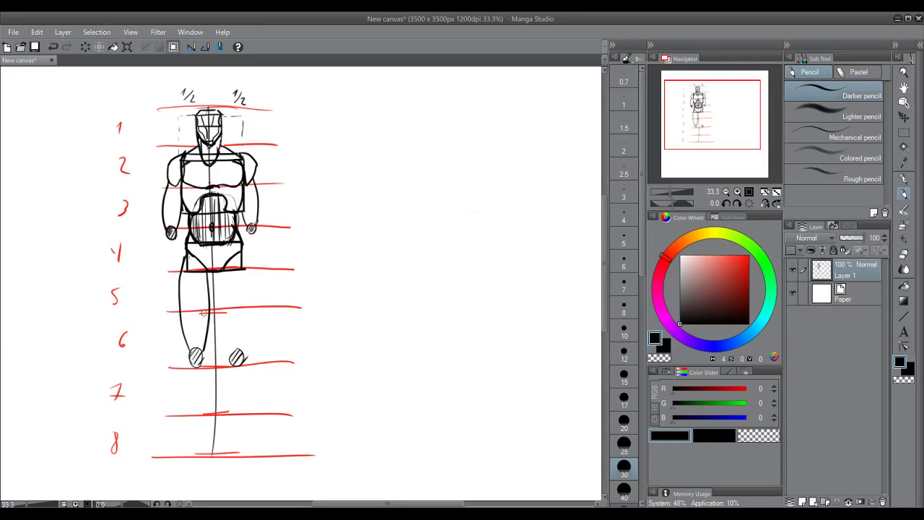
Draw the right thigh's inner outline from the lower edge of the pelvis box down to the knee oval.
mouse_move(225, 272)
mouse_down()
mouse_move(219, 349)
mouse_move(226, 354)
mouse_move(223, 308)
mouse_move(229, 353)
mouse_move(224, 274)
mouse_move(232, 361)
mouse_up()
key(ctrl+z)
key(ctrl+z)
key(ctrl+z)
drag(224, 269, 231, 357)
Draw the right thigh's curved outer outline from the side of the pelvis box down to the knee oval.
drag(241, 250, 240, 348)
key(ctrl+z)
drag(244, 250, 244, 351)
key(ctrl+z)
drag(244, 251, 241, 352)
key(ctrl+z)
drag(244, 251, 241, 351)
Reinforce the left hip curve from the pelvis box onto the outer thigh and touch up the knees.
drag(186, 253, 179, 287)
key(ctrl+z)
drag(188, 247, 179, 299)
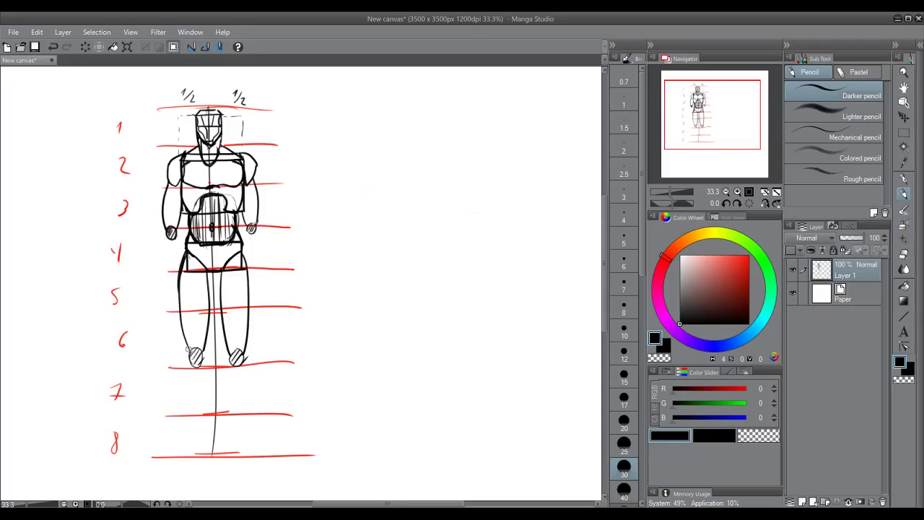
mouse_move(193, 345)
mouse_down()
mouse_move(203, 363)
mouse_move(248, 361)
mouse_up()
Draw the left lower leg with curved calf outlines from the knee oval down to a hatched ankle oval.
drag(189, 353, 193, 367)
key(ctrl+z)
key(ctrl+z)
drag(192, 364, 188, 419)
drag(201, 364, 207, 395)
key(ctrl+z)
drag(203, 362, 204, 418)
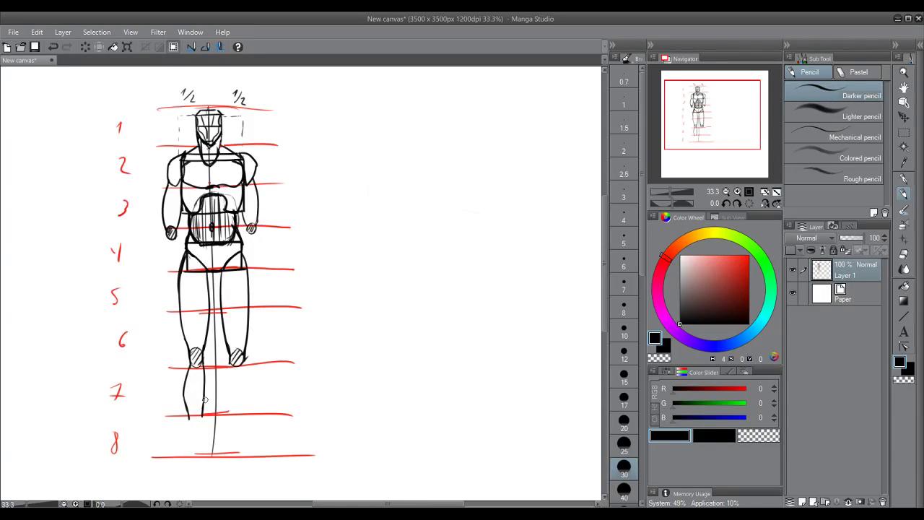
mouse_move(203, 416)
mouse_down()
mouse_move(188, 444)
mouse_move(201, 454)
mouse_up()
key(ctrl+z)
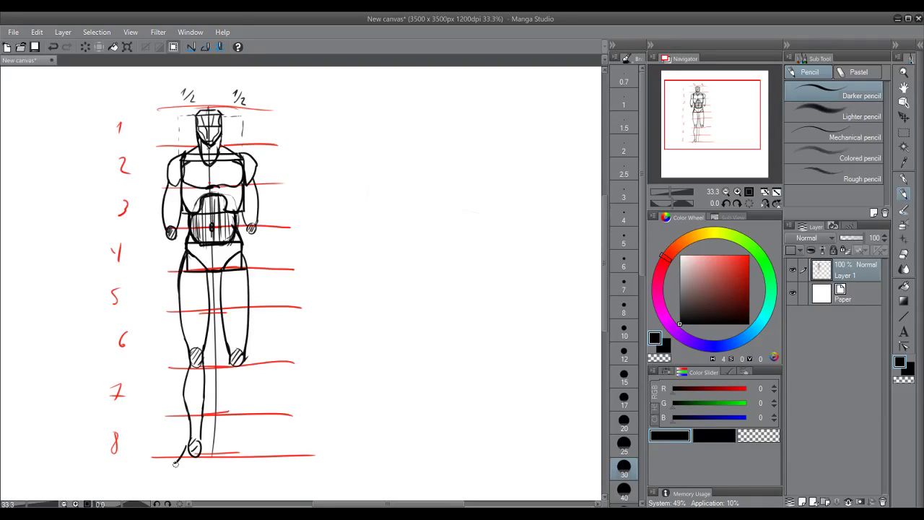
Draw the left foot as an outward-pointing wedge below the ankle oval.
mouse_move(187, 446)
mouse_down()
mouse_move(171, 470)
mouse_move(201, 463)
mouse_move(189, 478)
mouse_up()
key(ctrl+z)
key(ctrl+z)
drag(193, 473, 203, 460)
Draw the right lower leg, hatched ankle oval and outward-pointing foot to match the left leg.
drag(230, 365, 232, 406)
key(ctrl+z)
drag(231, 366, 232, 412)
drag(242, 360, 233, 453)
mouse_move(245, 409)
mouse_down()
mouse_move(245, 454)
mouse_move(237, 442)
mouse_move(235, 451)
mouse_up()
mouse_move(244, 447)
mouse_down()
mouse_move(259, 471)
mouse_move(237, 460)
mouse_move(239, 473)
mouse_move(261, 470)
mouse_up()
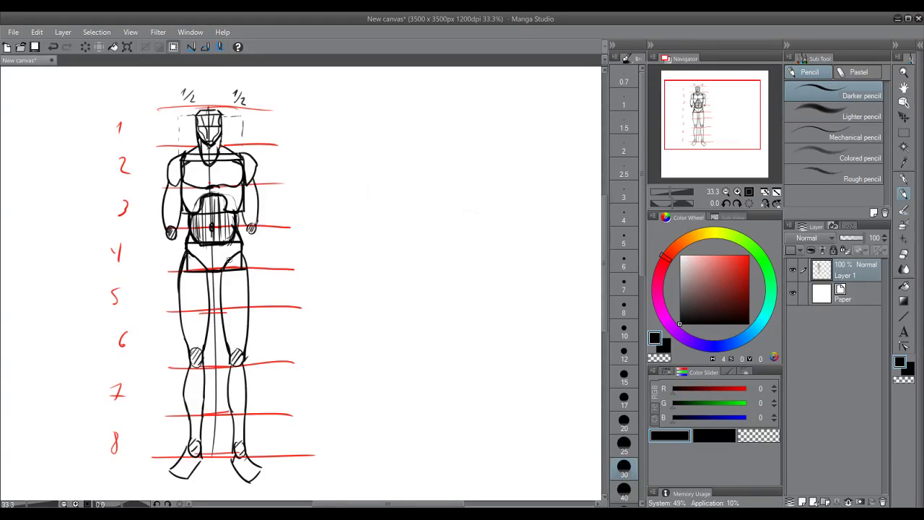
Draw the left forearm from the elbow to a small wrist circle and add a blocky hand below it.
drag(167, 233, 164, 273)
key(ctrl+z)
drag(166, 237, 168, 271)
key(ctrl+z)
drag(166, 236, 168, 270)
key(ctrl+z)
drag(166, 236, 172, 277)
mouse_move(167, 274)
mouse_down()
mouse_move(168, 300)
mouse_move(179, 300)
mouse_move(186, 284)
mouse_up()
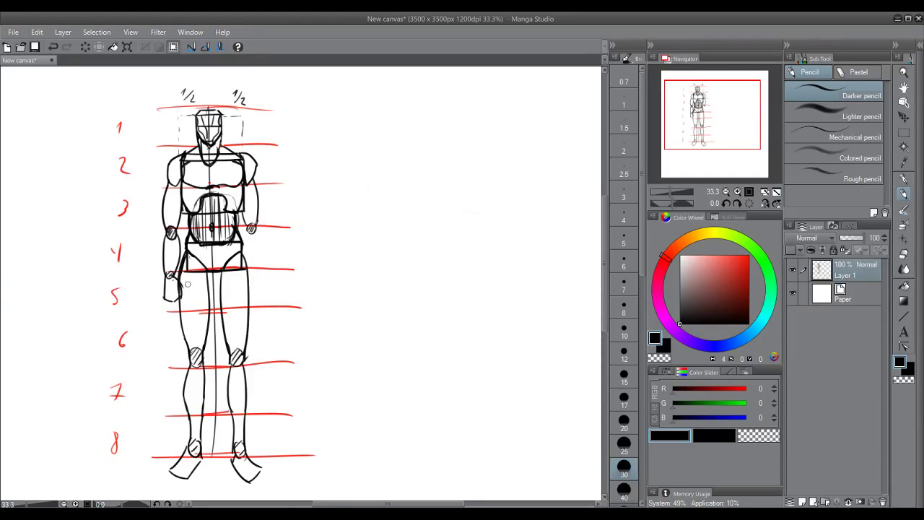
Draw the right forearm, wrist circle and blocky hand, and add thumbs to both hands.
mouse_move(254, 230)
mouse_down()
mouse_move(258, 260)
mouse_move(246, 254)
mouse_move(252, 268)
mouse_up()
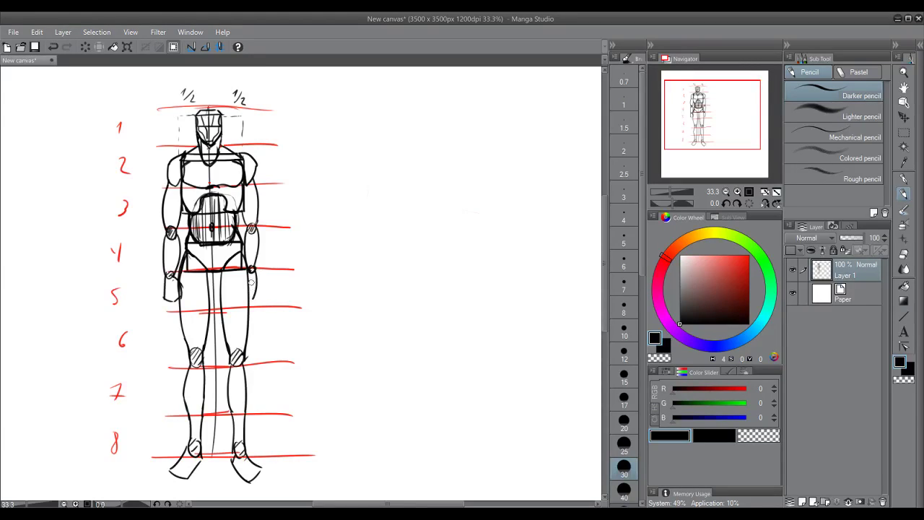
mouse_move(256, 273)
mouse_down()
mouse_move(255, 297)
mouse_move(243, 290)
mouse_move(254, 299)
mouse_move(244, 281)
mouse_up()
key(ctrl+z)
key(ctrl+z)
drag(178, 278, 185, 293)
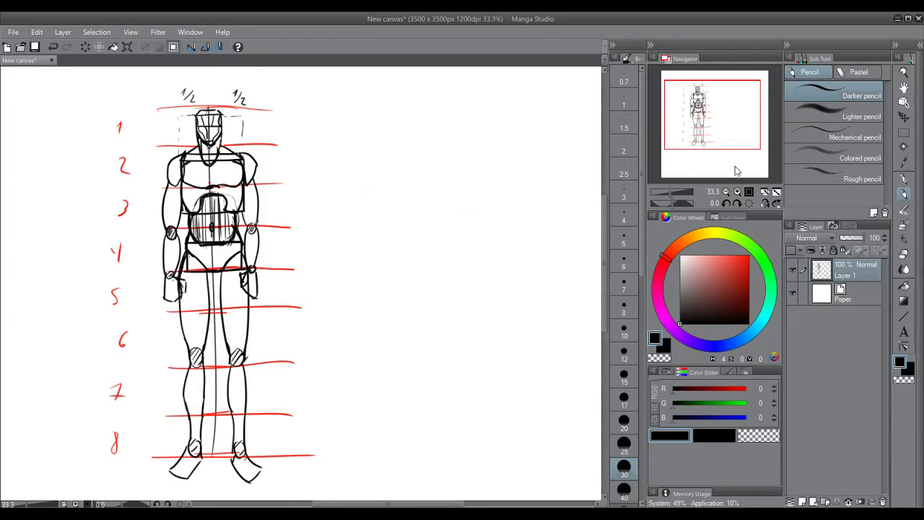
click(726, 192)
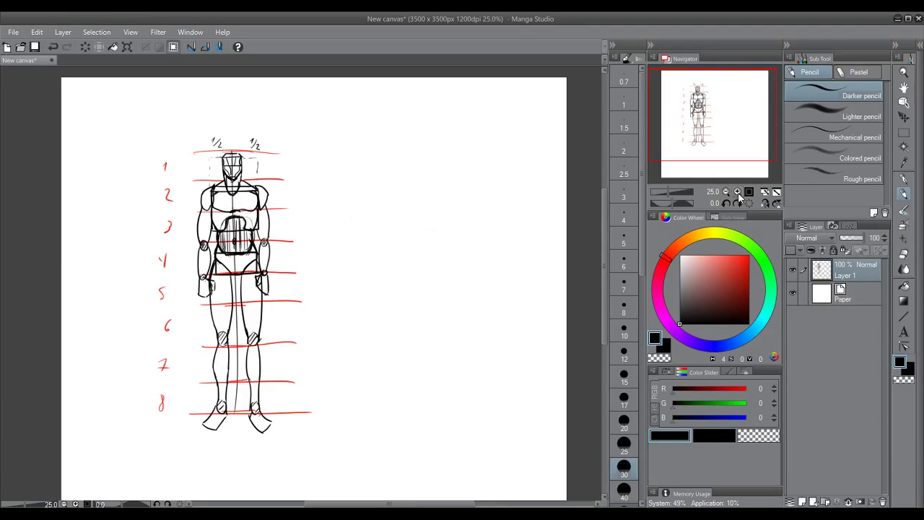
click(737, 191)
Try extending the top and first-segment guide lines in red into the empty area beside the figure.
click(747, 254)
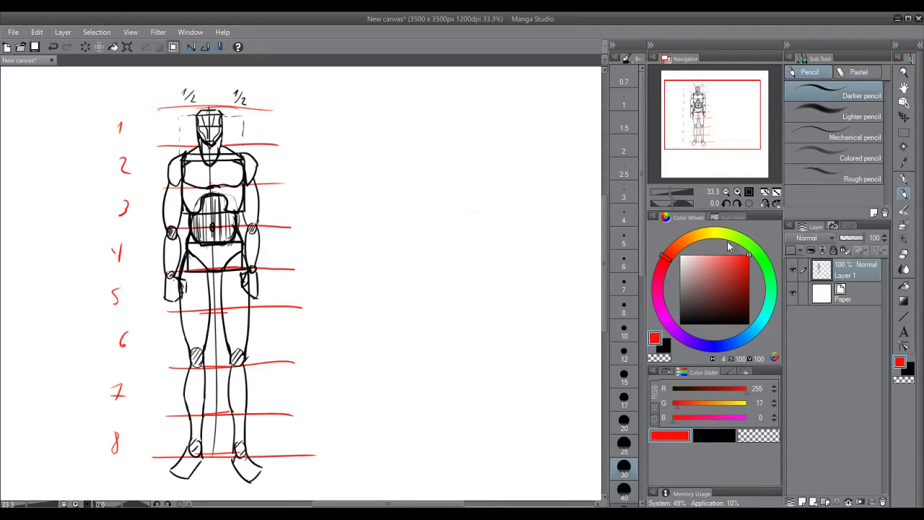
drag(270, 113, 452, 127)
key(ctrl+z)
drag(268, 108, 416, 117)
key(ctrl+z)
key(ctrl+z)
drag(273, 145, 412, 147)
key(ctrl+z)
drag(273, 145, 377, 145)
drag(275, 109, 438, 113)
drag(280, 145, 457, 146)
key(ctrl+z)
key(ctrl+z)
key(ctrl+z)
Try black strokes for a second full-height figure beside the first.
click(679, 323)
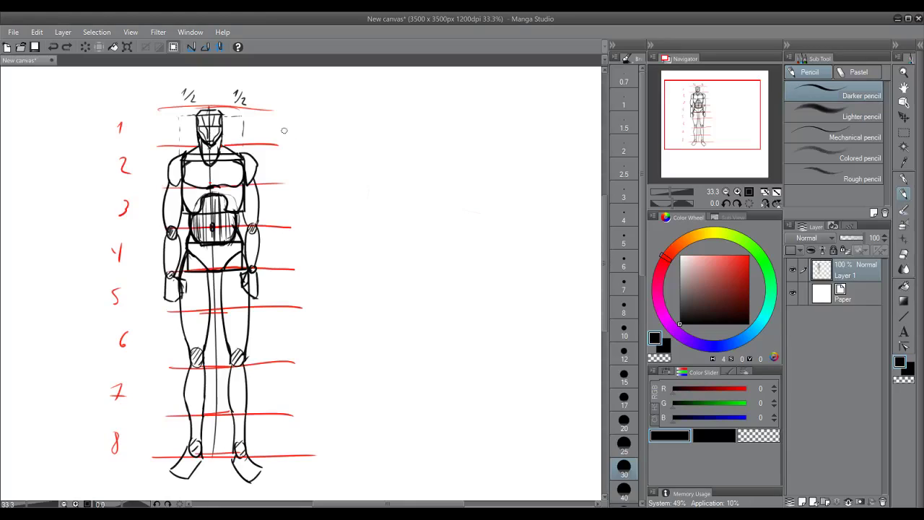
mouse_move(379, 127)
mouse_down()
mouse_move(387, 148)
mouse_move(404, 116)
mouse_move(424, 120)
mouse_move(413, 114)
mouse_move(421, 115)
mouse_move(366, 371)
mouse_move(363, 478)
mouse_up()
key(ctrl+z)
key(ctrl+z)
key(ctrl+z)
Draw a long red vertical action line beside the figure, spanning its height and bending near the lower end.
click(748, 254)
key(ctrl+z)
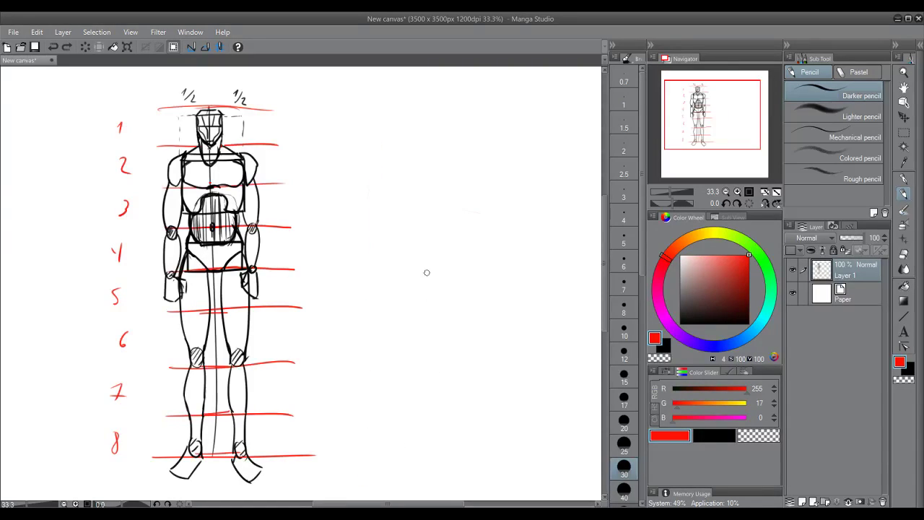
drag(396, 109, 394, 462)
In black, draw a head circle with an eye line and a rounded rib-cage box on the red action line.
click(680, 323)
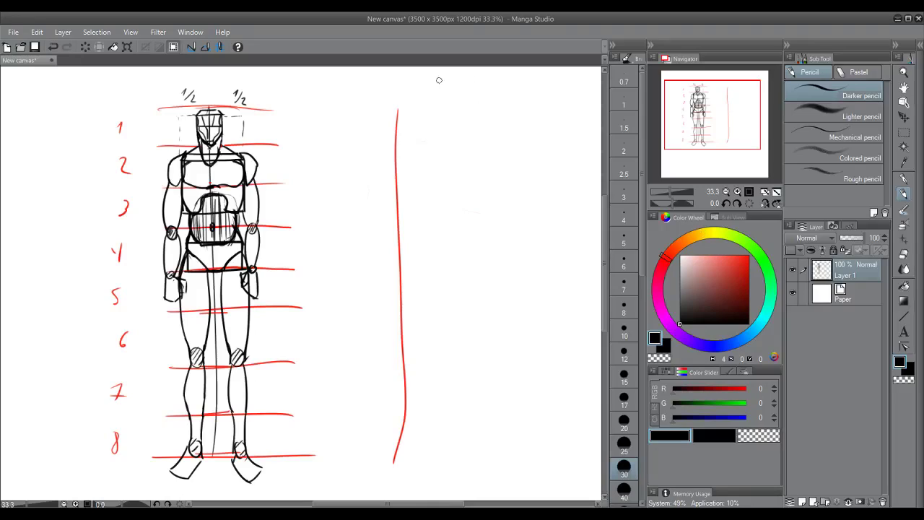
drag(398, 116, 387, 111)
mouse_move(391, 112)
mouse_down()
mouse_move(406, 112)
mouse_move(393, 138)
mouse_move(409, 111)
mouse_move(417, 124)
mouse_move(401, 137)
mouse_move(410, 127)
mouse_move(421, 151)
mouse_move(377, 209)
mouse_up()
key(ctrl+z)
key(ctrl+z)
mouse_move(372, 148)
mouse_down()
mouse_move(380, 211)
mouse_move(426, 206)
mouse_up()
drag(421, 151, 425, 207)
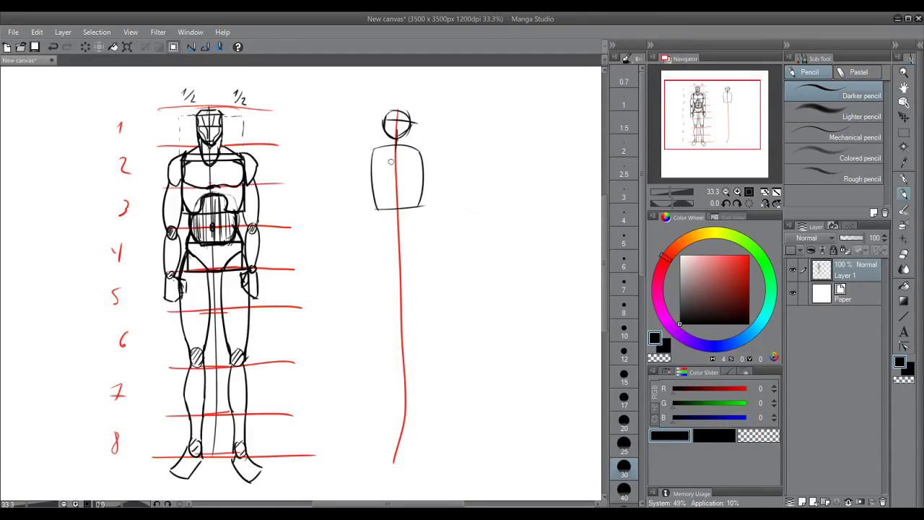
Draw a horizontal chest line across the rib cage and a pelvis box with a slanted upper face below it.
drag(372, 176, 422, 174)
key(ctrl+z)
mouse_move(397, 208)
mouse_down()
mouse_move(376, 231)
mouse_move(431, 230)
mouse_up()
key(ctrl+z)
drag(375, 235, 425, 232)
key(ctrl+z)
key(ctrl+y)
key(ctrl+z)
key(ctrl+y)
mouse_move(428, 233)
mouse_down()
mouse_move(418, 227)
mouse_move(371, 265)
mouse_move(426, 260)
mouse_up()
key(ctrl+z)
drag(415, 265, 426, 262)
key(ctrl+z)
key(ctrl+z)
key(ctrl+z)
key(ctrl+z)
mouse_move(373, 236)
mouse_down()
mouse_move(376, 261)
mouse_move(429, 257)
mouse_up()
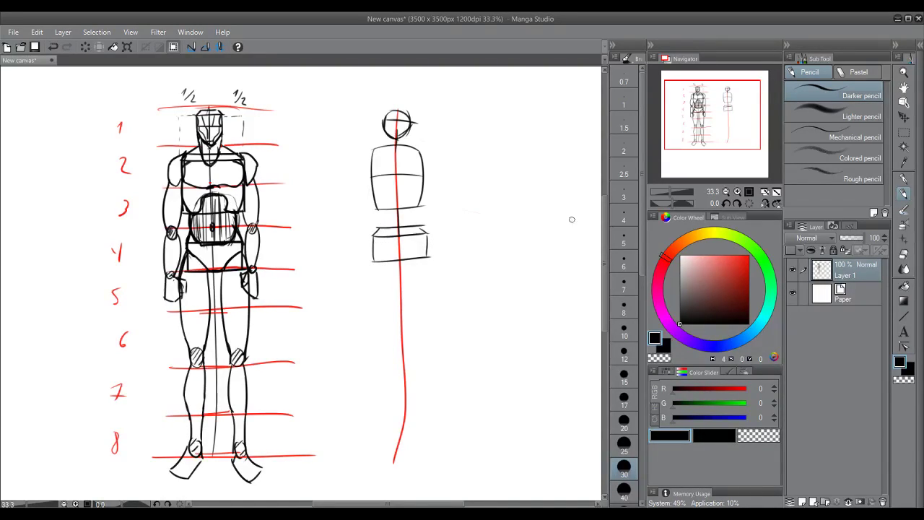
drag(742, 267, 756, 247)
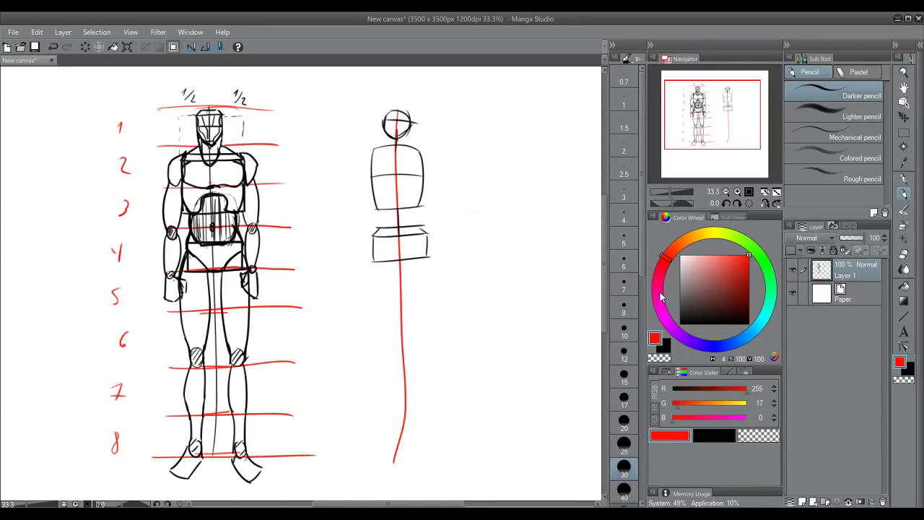
click(680, 323)
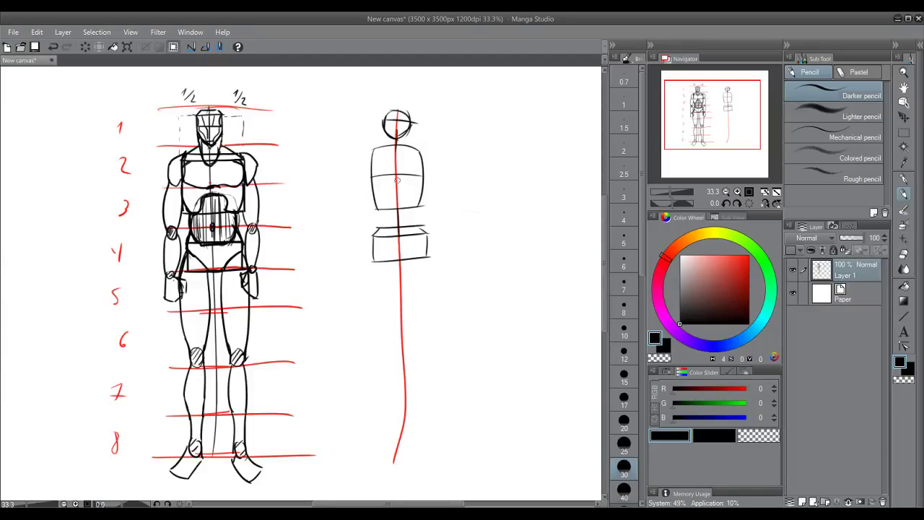
Try abdomen strokes inside the lower rib cage of the second figure, around the red line.
drag(387, 188, 408, 187)
key(ctrl+z)
key(ctrl+z)
mouse_move(386, 186)
mouse_down()
mouse_move(393, 184)
mouse_move(384, 209)
mouse_move(412, 188)
mouse_move(392, 185)
mouse_move(381, 209)
mouse_move(410, 208)
mouse_up()
key(ctrl+z)
key(ctrl+z)
key(ctrl+z)
key(ctrl+z)
key(ctrl+z)
Draw an inverted-V rib arch on the second figure, from the chest line down to the base of the rib cage.
drag(382, 210, 380, 230)
key(ctrl+z)
key(ctrl+z)
drag(378, 210, 381, 228)
key(ctrl+z)
key(ctrl+z)
key(ctrl+z)
drag(378, 211, 379, 235)
key(ctrl+z)
key(ctrl+z)
mouse_move(386, 205)
mouse_down()
mouse_move(384, 212)
mouse_move(401, 179)
mouse_move(415, 216)
mouse_move(382, 182)
mouse_up()
key(ctrl+z)
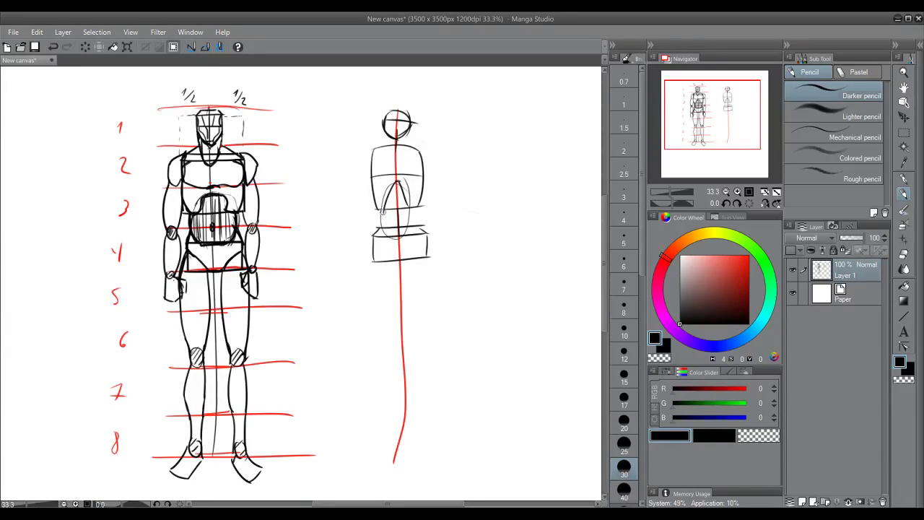
Try an oval abdomen on the red line, spanning from the rib arch down to the pelvis box.
key(ctrl+z)
key(ctrl+z)
mouse_move(380, 209)
mouse_down()
mouse_move(406, 232)
mouse_move(382, 225)
mouse_up()
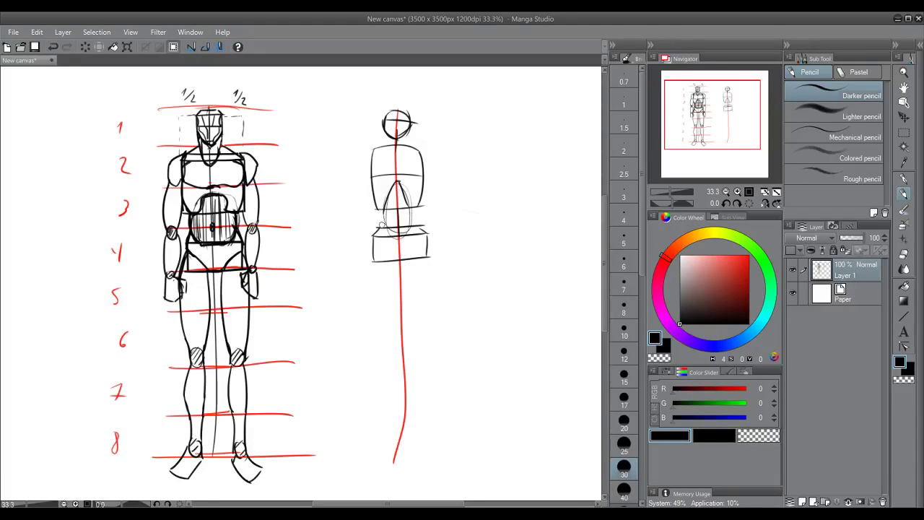
key(ctrl+z)
key(ctrl+z)
mouse_move(396, 185)
mouse_down()
mouse_move(408, 217)
mouse_move(379, 215)
mouse_move(397, 181)
mouse_move(415, 218)
mouse_move(383, 220)
mouse_move(400, 177)
mouse_move(414, 215)
mouse_move(392, 211)
mouse_move(403, 231)
mouse_move(381, 212)
mouse_move(399, 185)
mouse_move(415, 211)
mouse_move(388, 233)
mouse_move(397, 194)
mouse_up()
key(ctrl+z)
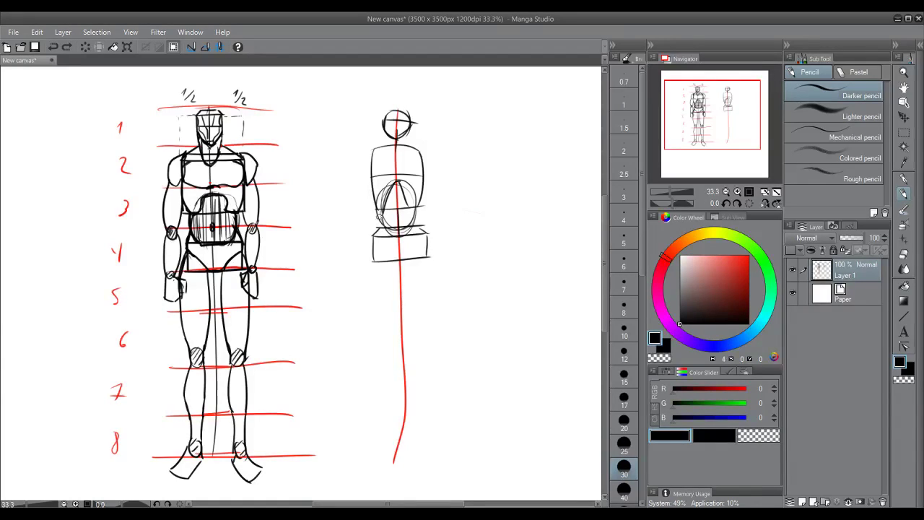
key(ctrl+z)
key(ctrl+z)
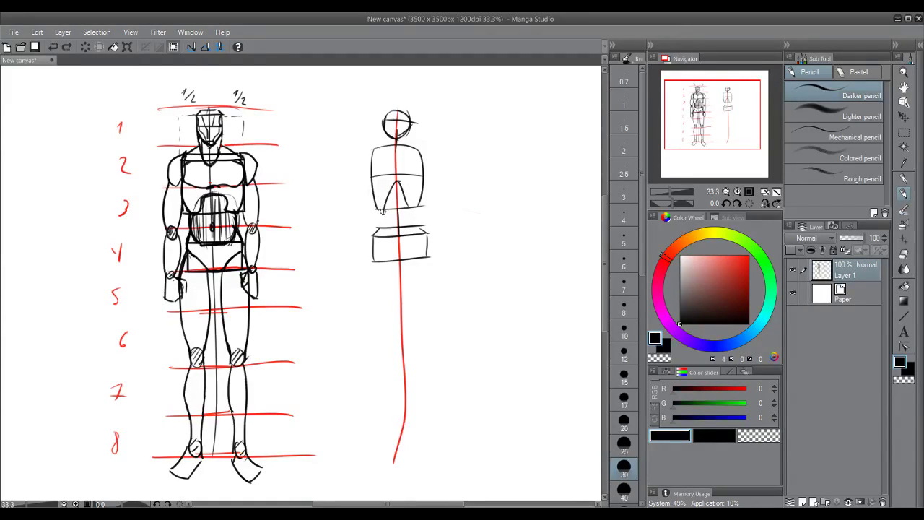
Sketch the waist sides between rib cage and pelvis on the second figure and mark the navel on the red line.
drag(381, 211, 383, 230)
key(ctrl+z)
drag(377, 235, 379, 210)
drag(421, 232, 420, 208)
key(ctrl+z)
key(ctrl+z)
drag(397, 222, 398, 225)
key(ctrl+z)
key(ctrl+z)
Draw waist contours flaring outward from the lower rib cage corners to the outer edges of the pelvis box.
drag(377, 208, 373, 236)
key(ctrl+z)
key(ctrl+z)
key(ctrl+z)
drag(421, 208, 424, 238)
key(ctrl+z)
key(ctrl+z)
drag(422, 206, 422, 241)
key(ctrl+z)
drag(420, 207, 424, 239)
Draw two curved leg-opening lines inside the pelvis box, running from its sides down to the red line.
drag(373, 241, 395, 256)
key(ctrl+z)
key(ctrl+z)
key(ctrl+z)
drag(408, 257, 427, 246)
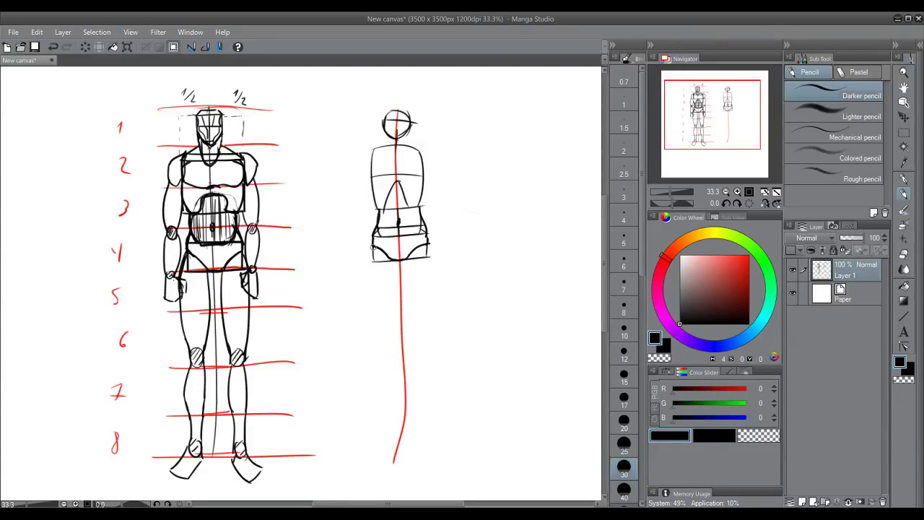
Add short outward-curving hip strokes along both sides of the pelvis box.
key(ctrl+z)
drag(370, 245, 369, 263)
key(ctrl+z)
drag(427, 241, 429, 258)
key(ctrl+z)
key(ctrl+z)
drag(374, 245, 369, 266)
key(ctrl+z)
drag(429, 246, 431, 262)
Draw light horizontal guides at mid-thigh and knee level, and mark the width of both knees with short ticks.
drag(371, 244, 365, 363)
key(ctrl+z)
drag(313, 308, 413, 312)
drag(373, 357, 443, 353)
drag(372, 344, 378, 353)
key(ctrl+z)
drag(428, 340, 441, 354)
Draw the outer contour of the left-hand thigh, curving from the hip down to the knee mark.
mouse_move(369, 260)
mouse_down()
mouse_move(368, 351)
mouse_move(367, 307)
mouse_move(369, 347)
mouse_up()
key(ctrl+z)
key(ctrl+z)
key(ctrl+z)
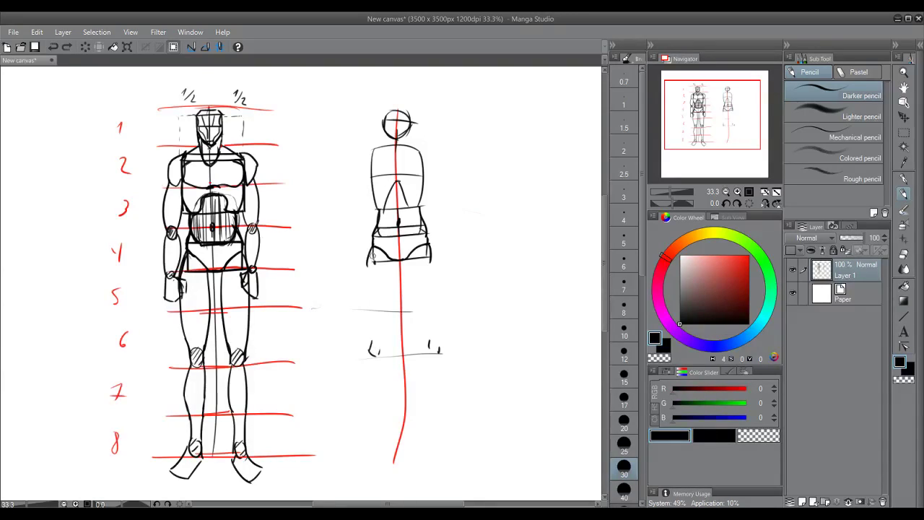
drag(368, 259, 369, 351)
key(ctrl+z)
drag(369, 249, 370, 352)
drag(392, 265, 374, 353)
key(ctrl+z)
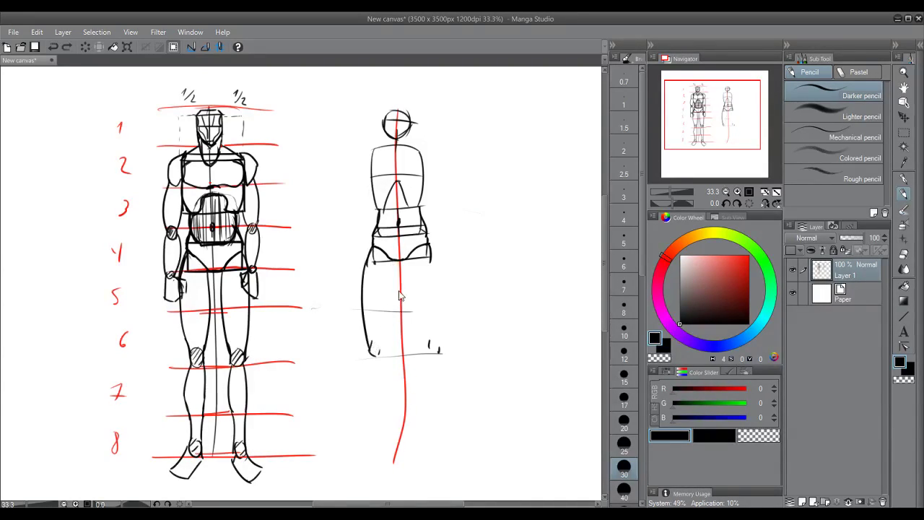
Draw the inner contours of both thighs from the crotch down to the knee marks.
drag(395, 261, 376, 353)
drag(411, 263, 427, 345)
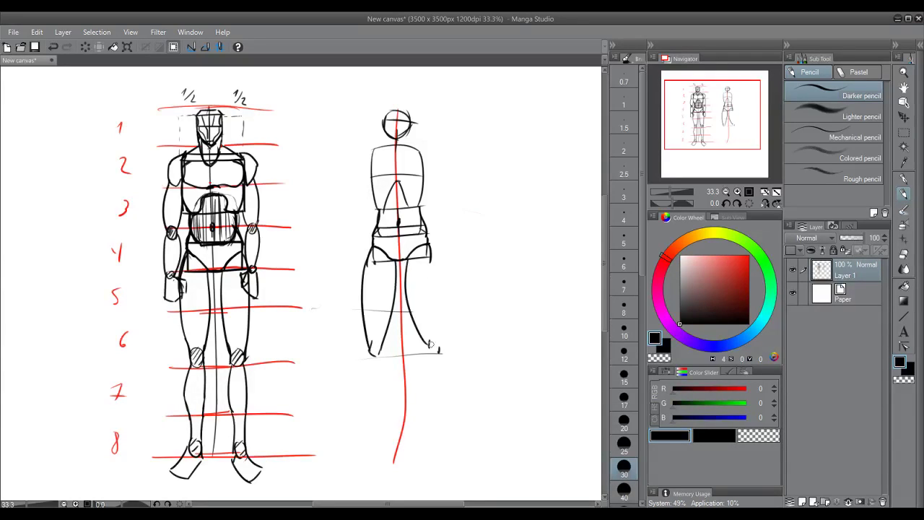
key(ctrl+z)
key(ctrl+y)
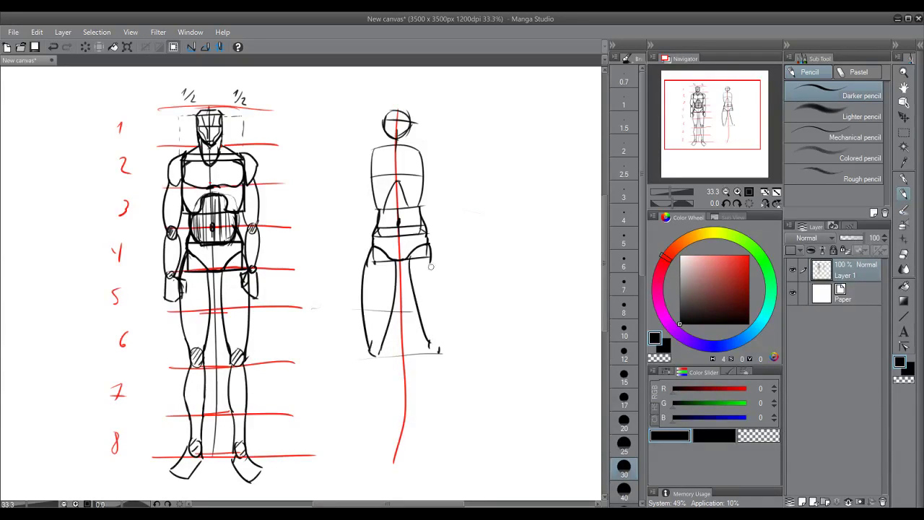
key(ctrl+z)
Draw the right-hand outer thigh, close the knees, and outline both sides of the left-hand calf.
mouse_move(429, 246)
mouse_down()
mouse_move(439, 326)
mouse_move(442, 282)
mouse_move(440, 351)
mouse_move(433, 258)
mouse_move(431, 351)
mouse_move(441, 355)
mouse_move(380, 353)
mouse_move(383, 363)
mouse_move(369, 366)
mouse_move(383, 359)
mouse_move(368, 407)
mouse_up()
key(ctrl+z)
key(ctrl+z)
key(ctrl+z)
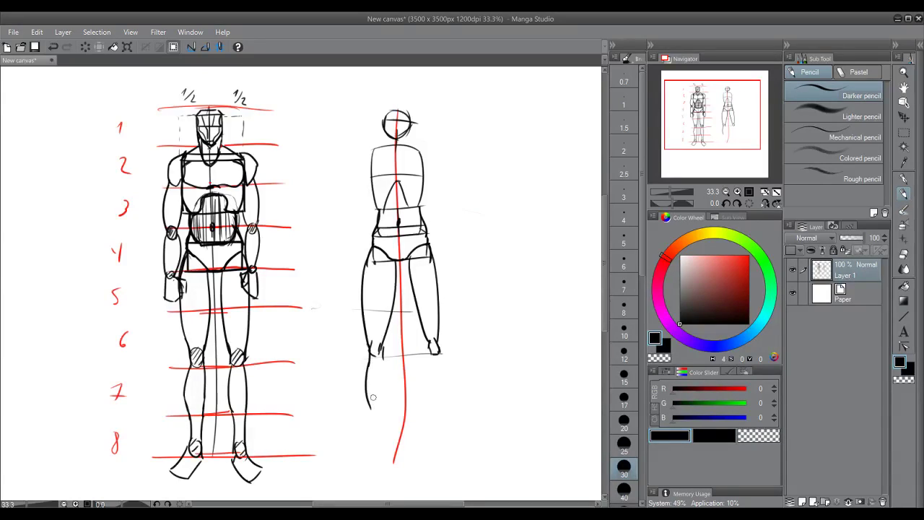
drag(384, 353, 384, 405)
key(ctrl+z)
drag(385, 353, 378, 414)
Draw the inner and outer contours of the right-hand calf below the knee.
drag(430, 345, 426, 404)
key(ctrl+z)
key(ctrl+z)
drag(430, 339, 424, 409)
key(ctrl+z)
mouse_move(429, 351)
mouse_down()
mouse_move(425, 408)
mouse_move(444, 377)
mouse_move(434, 407)
mouse_up()
key(ctrl+z)
key(ctrl+z)
drag(429, 349, 426, 413)
key(ctrl+z)
drag(430, 352, 433, 415)
drag(439, 353, 438, 412)
Extend both lower legs to the ankles and draw a simple wedge-shaped foot on each.
drag(369, 400, 374, 437)
key(ctrl+z)
key(ctrl+z)
mouse_move(369, 404)
mouse_down()
mouse_move(374, 454)
mouse_move(354, 465)
mouse_move(373, 470)
mouse_move(390, 415)
mouse_move(382, 412)
mouse_move(374, 452)
mouse_up()
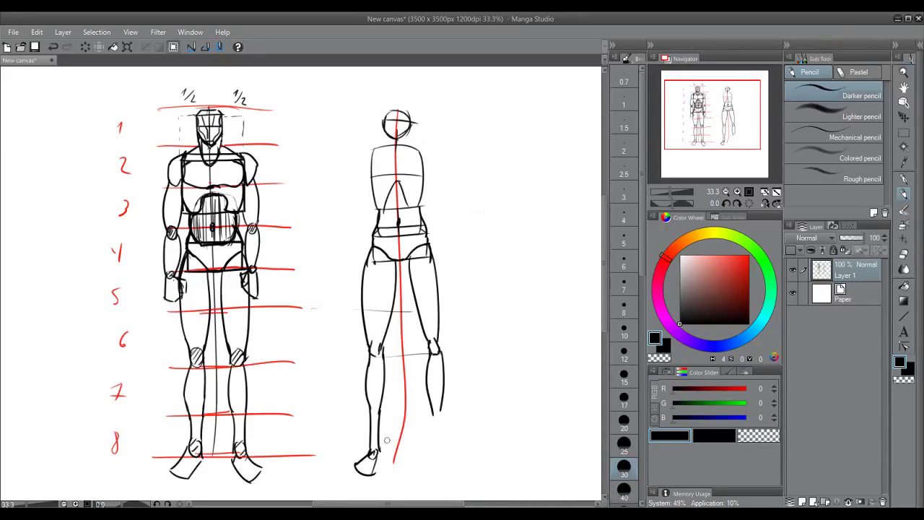
key(ctrl+z)
mouse_move(433, 415)
mouse_down()
mouse_move(433, 454)
mouse_move(441, 452)
mouse_move(427, 470)
mouse_move(447, 471)
mouse_up()
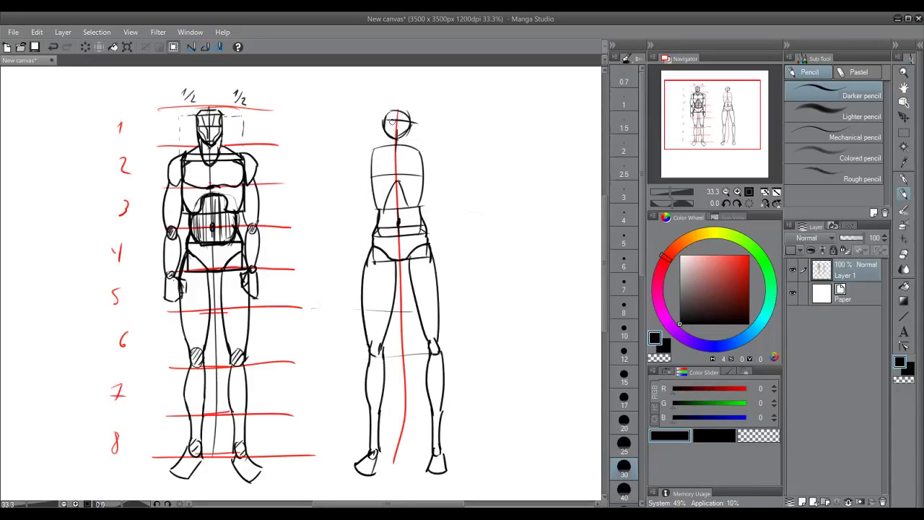
Outline the second figure's head more heavily with a tapered jaw, and add the neck and sloping shoulder lines.
key(ctrl+z)
mouse_move(386, 118)
mouse_down()
mouse_move(399, 109)
mouse_move(387, 108)
mouse_move(402, 120)
mouse_move(388, 117)
mouse_move(400, 153)
mouse_move(379, 145)
mouse_move(370, 152)
mouse_up()
key(ctrl+z)
key(ctrl+z)
key(ctrl+z)
drag(405, 139, 424, 152)
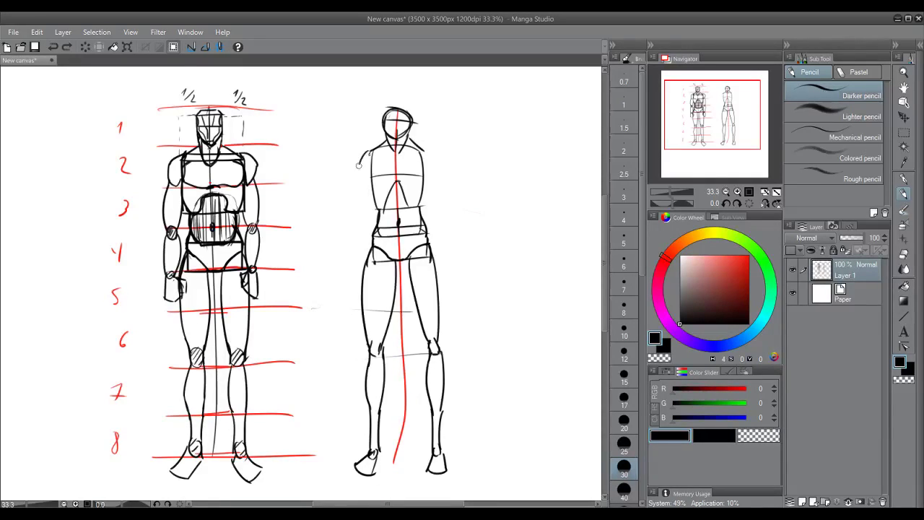
Try small shoulder shapes with elongated upper arms on both sides of the rib cage.
mouse_move(366, 155)
mouse_down()
mouse_move(362, 171)
mouse_move(371, 151)
mouse_move(434, 167)
mouse_up()
drag(358, 170, 364, 167)
key(ctrl+z)
mouse_move(433, 169)
mouse_down()
mouse_move(443, 182)
mouse_move(436, 166)
mouse_move(428, 199)
mouse_up()
key(ctrl+z)
key(ctrl+z)
drag(432, 157, 437, 199)
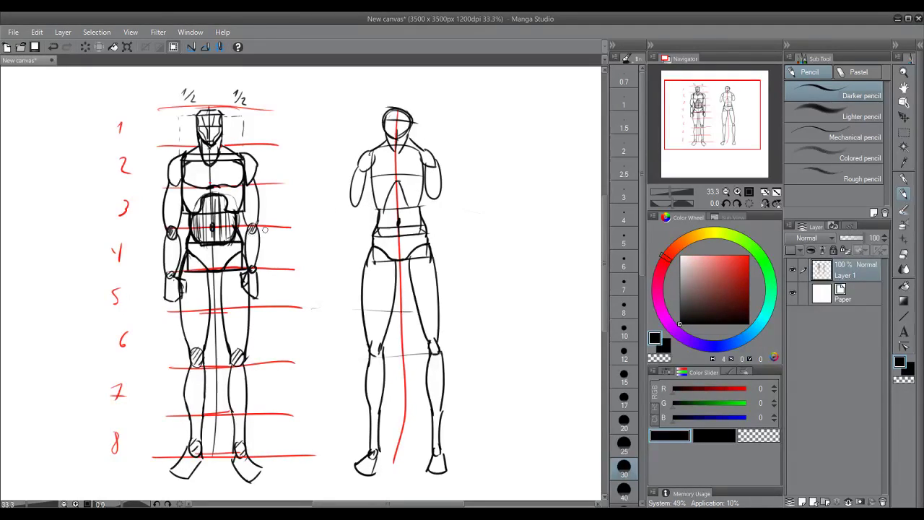
Undo the upper arms and redraw both shoulders as longer ovals beside the upper rib cage.
key(ctrl+z)
key(ctrl+z)
key(ctrl+z)
key(ctrl+z)
key(ctrl+z)
key(ctrl+z)
key(ctrl+z)
drag(369, 150, 354, 180)
key(ctrl+z)
key(ctrl+z)
key(ctrl+z)
key(ctrl+z)
drag(424, 148, 432, 177)
key(ctrl+z)
key(ctrl+z)
key(ctrl+z)
key(ctrl+z)
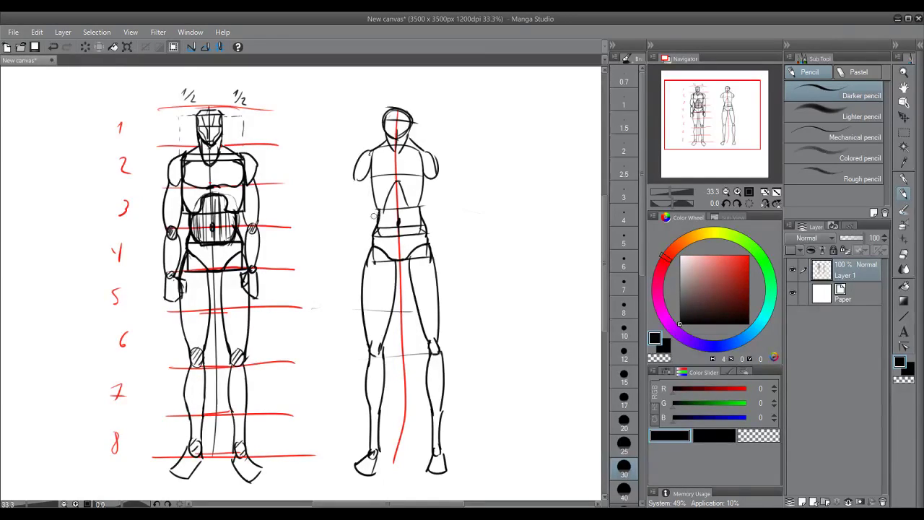
Place elbow ovals level with the navel and draw the upper arm contours from the shoulders down to them.
drag(351, 221, 353, 221)
drag(438, 223, 443, 225)
mouse_move(353, 177)
mouse_down()
mouse_move(349, 221)
mouse_move(360, 214)
mouse_move(360, 221)
mouse_up()
key(ctrl+z)
mouse_move(437, 175)
mouse_down()
mouse_move(438, 221)
mouse_move(445, 218)
mouse_up()
Draw the pectoral shapes across the upper chest and rework the shoulder contours where they meet the chest.
mouse_move(363, 166)
mouse_down()
mouse_move(371, 182)
mouse_move(417, 178)
mouse_move(372, 173)
mouse_move(421, 180)
mouse_move(409, 150)
mouse_move(370, 165)
mouse_move(381, 147)
mouse_move(396, 149)
mouse_move(369, 147)
mouse_move(435, 155)
mouse_up()
key(ctrl+z)
key(ctrl+z)
key(ctrl+z)
key(ctrl+z)
key(ctrl+z)
key(ctrl+z)
key(ctrl+z)
key(ctrl+z)
key(ctrl+z)
key(ctrl+z)
key(ctrl+z)
key(ctrl+z)
key(ctrl+z)
key(ctrl+z)
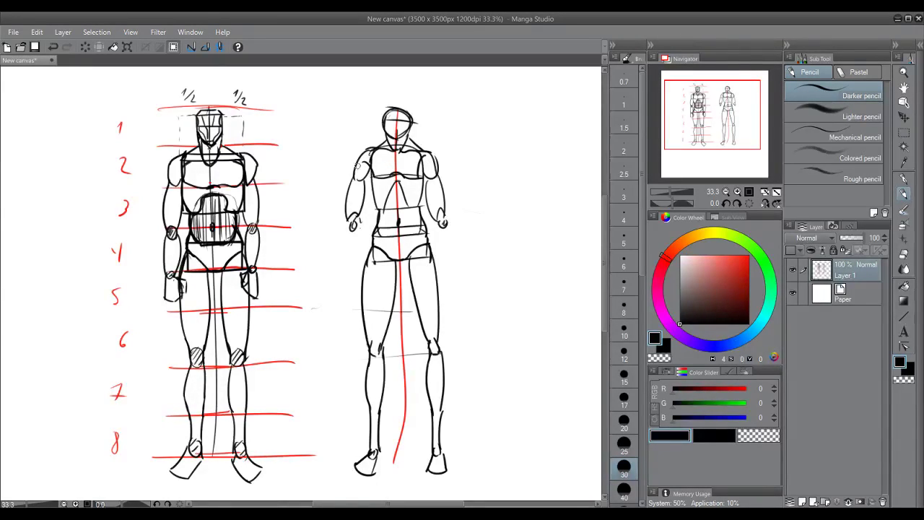
Reinforce the second figure's rounded shoulder contours and add hatching to the elbow oval.
drag(354, 171, 375, 150)
drag(431, 174, 438, 184)
drag(418, 149, 440, 177)
drag(349, 228, 357, 216)
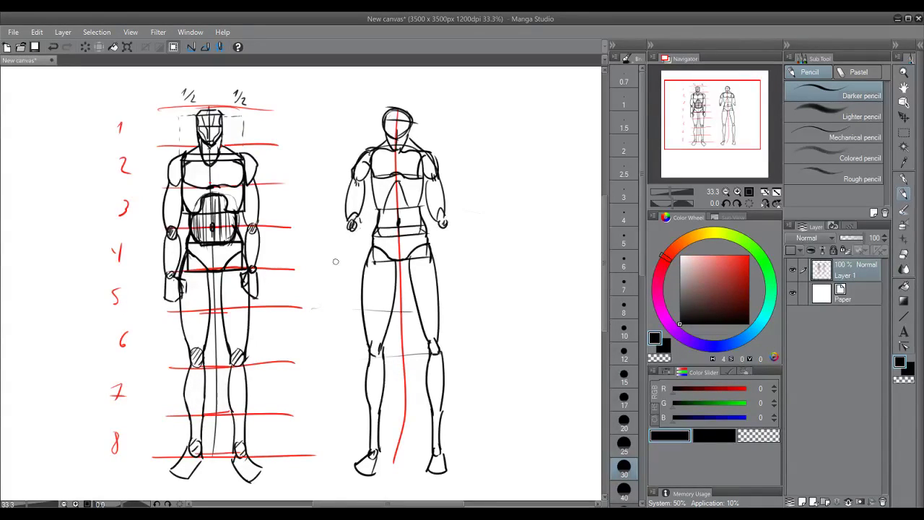
Draw both forearms of the second figure from the elbows to hip level and finish them with simple hand shapes.
drag(358, 220, 355, 252)
key(ctrl+z)
drag(360, 220, 353, 263)
key(ctrl+z)
drag(359, 220, 347, 268)
mouse_move(359, 227)
mouse_down()
mouse_move(341, 295)
mouse_move(356, 269)
mouse_move(361, 288)
mouse_move(360, 276)
mouse_up()
key(ctrl+z)
drag(449, 220, 442, 257)
key(ctrl+z)
mouse_move(448, 222)
mouse_down()
mouse_move(452, 283)
mouse_move(438, 275)
mouse_move(449, 290)
mouse_move(455, 280)
mouse_up()
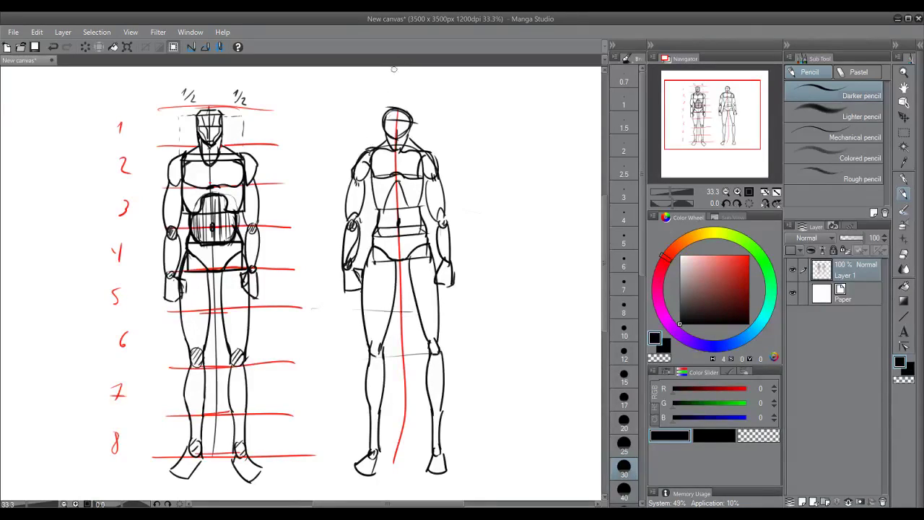
Darken the second figure's head circle and add a tapered jaw beneath it.
mouse_move(382, 123)
mouse_down()
mouse_move(414, 123)
mouse_move(399, 143)
mouse_move(383, 124)
mouse_move(390, 109)
mouse_up()
key(ctrl+z)
mouse_move(402, 143)
mouse_down()
mouse_move(412, 119)
mouse_move(399, 109)
mouse_move(399, 146)
mouse_up()
key(ctrl+z)
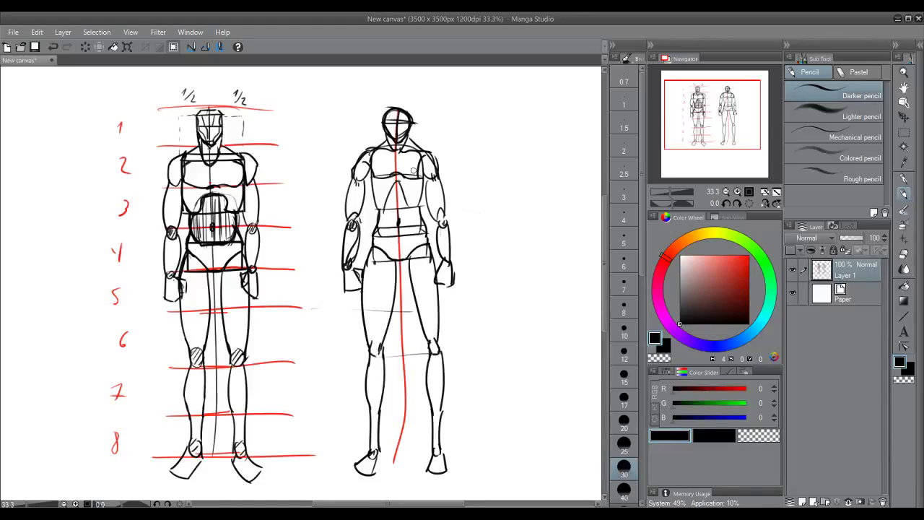
Clean up the rounded outline around the first figure's abdomen.
drag(716, 112, 719, 113)
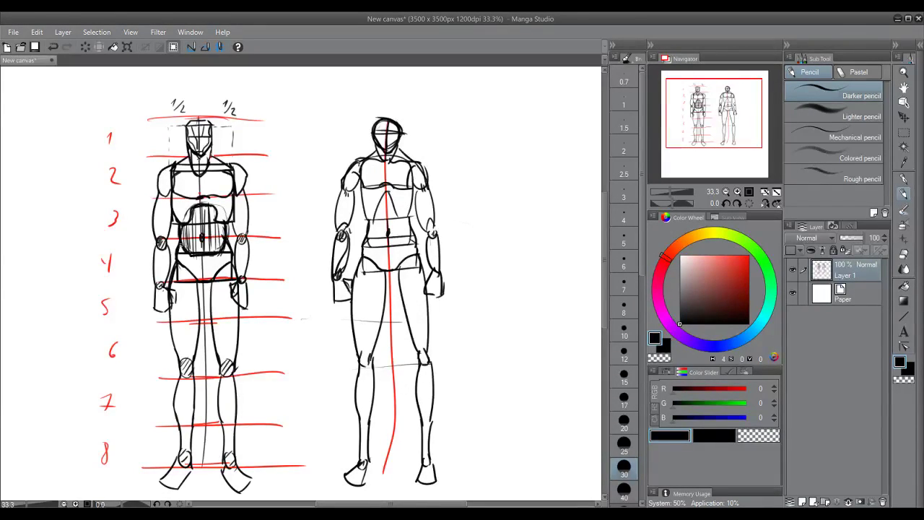
drag(184, 226, 184, 243)
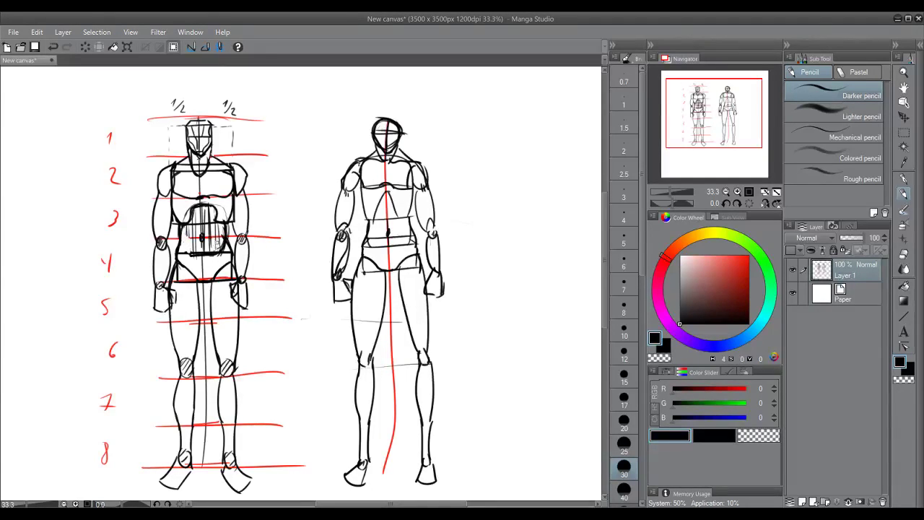
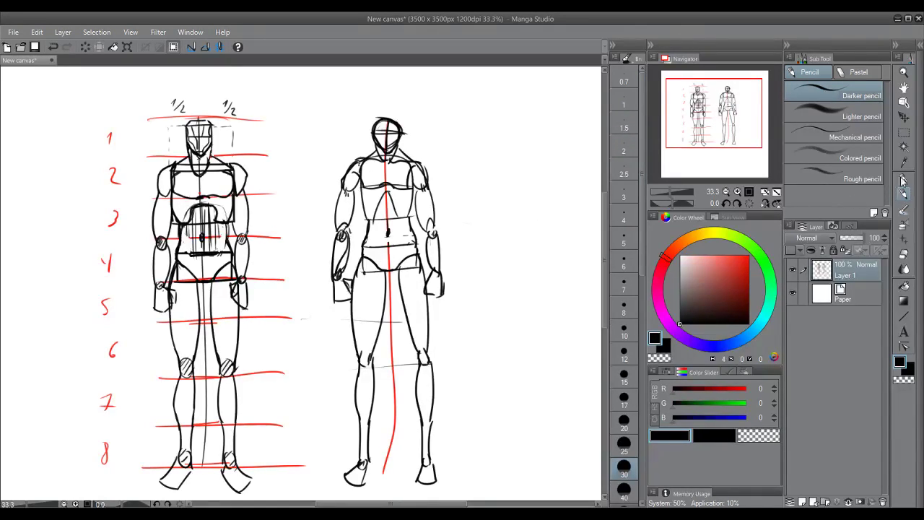
Erase the entire second figure and its red action line using a large hard eraser.
click(903, 252)
click(614, 489)
drag(641, 240, 638, 368)
click(624, 391)
mouse_move(377, 216)
mouse_down()
mouse_move(355, 165)
mouse_move(361, 437)
mouse_move(429, 429)
mouse_move(429, 446)
mouse_move(404, 223)
mouse_move(367, 252)
mouse_move(447, 281)
mouse_move(448, 325)
mouse_up()
Switch back to the Darker pencil and add a new layer above the proportion guide.
key(p)
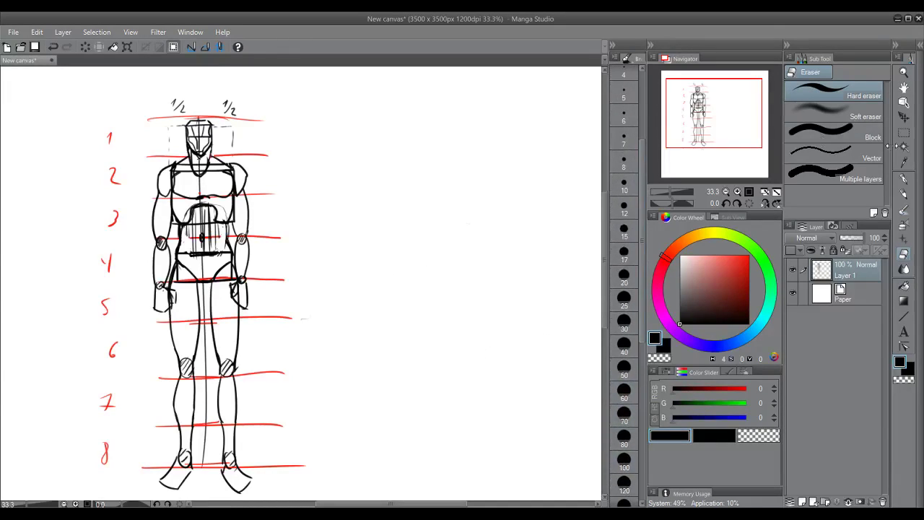
mouse_move(443, 217)
mouse_down()
mouse_move(378, 267)
mouse_move(409, 354)
mouse_up()
key(ctrl+z)
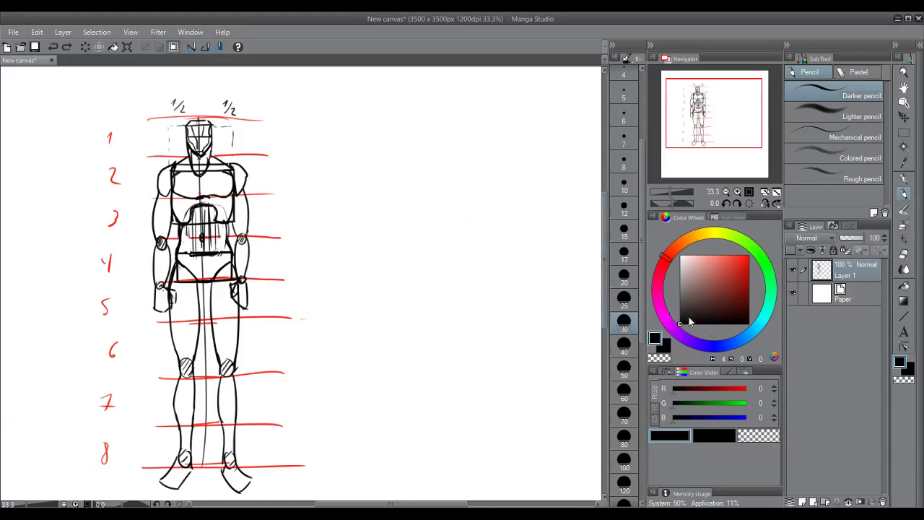
click(803, 501)
mouse_move(475, 246)
mouse_down()
mouse_move(453, 228)
mouse_move(498, 278)
mouse_up()
key(ctrl+z)
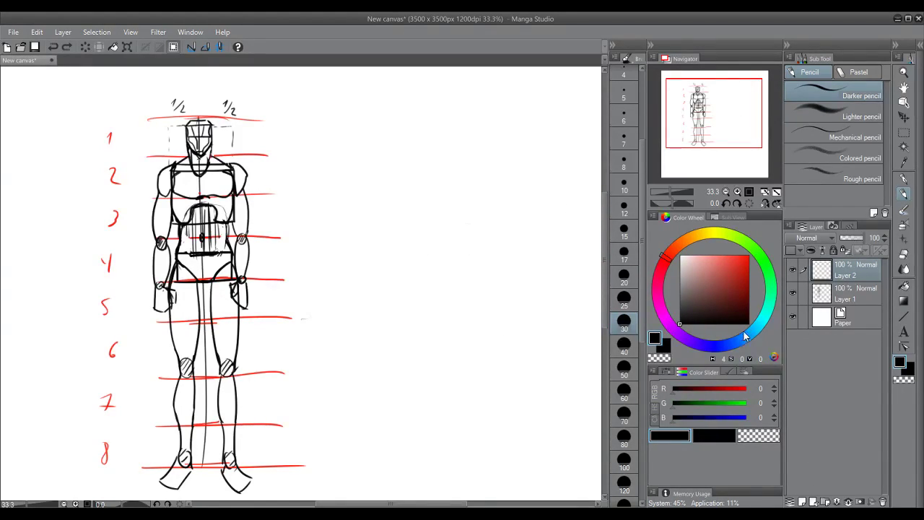
Set the drawing color to a saturated blue, RGB 0, 105, 255.
click(745, 336)
mouse_move(375, 168)
mouse_down()
mouse_move(437, 217)
mouse_move(472, 224)
mouse_up()
key(ctrl+z)
click(748, 255)
drag(349, 177, 453, 232)
key(ctrl+z)
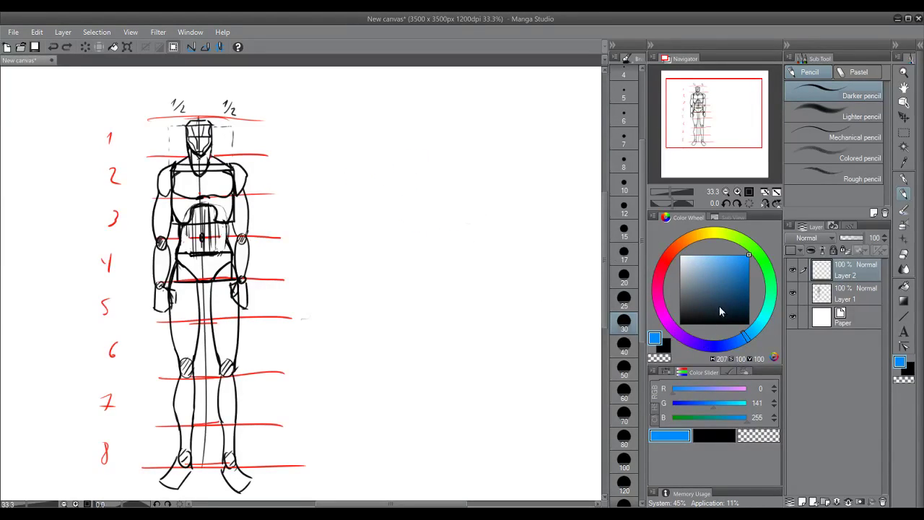
click(737, 342)
mouse_move(458, 144)
mouse_down()
mouse_move(495, 137)
mouse_move(462, 195)
mouse_up()
key(ctrl+z)
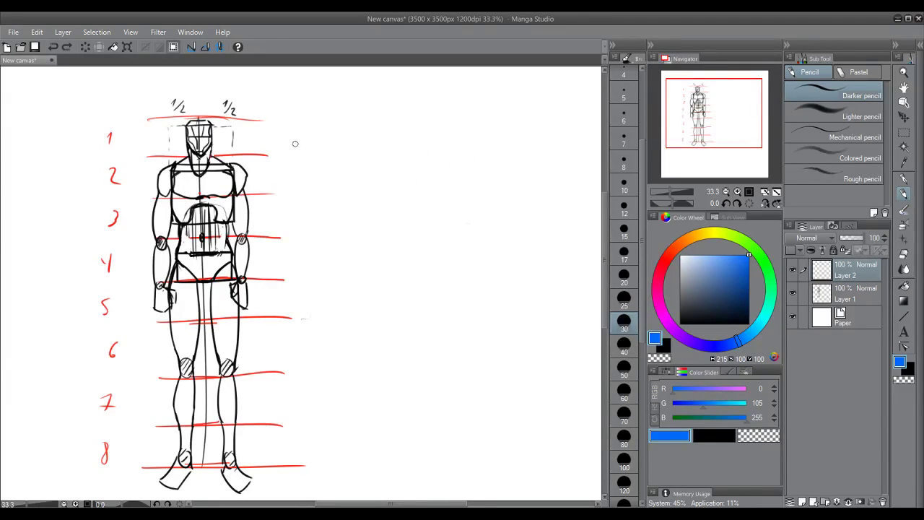
Try several blue action strokes in the empty area beside the proportion guide.
mouse_move(229, 139)
mouse_down()
mouse_move(204, 123)
mouse_move(192, 150)
mouse_move(202, 121)
mouse_up()
key(ctrl+z)
key(ctrl+z)
key(ctrl+z)
mouse_move(385, 119)
mouse_down()
mouse_move(383, 136)
mouse_move(351, 132)
mouse_move(347, 154)
mouse_move(338, 135)
mouse_move(331, 139)
mouse_move(339, 120)
mouse_move(361, 123)
mouse_move(352, 120)
mouse_move(350, 141)
mouse_move(324, 150)
mouse_move(332, 116)
mouse_move(326, 147)
mouse_move(337, 118)
mouse_move(340, 177)
mouse_up()
key(ctrl+z)
key(ctrl+z)
key(ctrl+z)
key(ctrl+z)
key(ctrl+z)
key(ctrl+z)
key(ctrl+z)
key(ctrl+z)
key(ctrl+z)
key(ctrl+z)
key(ctrl+z)
key(ctrl+z)
mouse_move(335, 122)
mouse_down()
mouse_move(353, 284)
mouse_move(356, 471)
mouse_up()
key(ctrl+z)
drag(338, 123, 361, 368)
key(ctrl+z)
Draw a nearly vertical blue action line beside the proportion guide, spanning its full head-to-foot height.
click(680, 324)
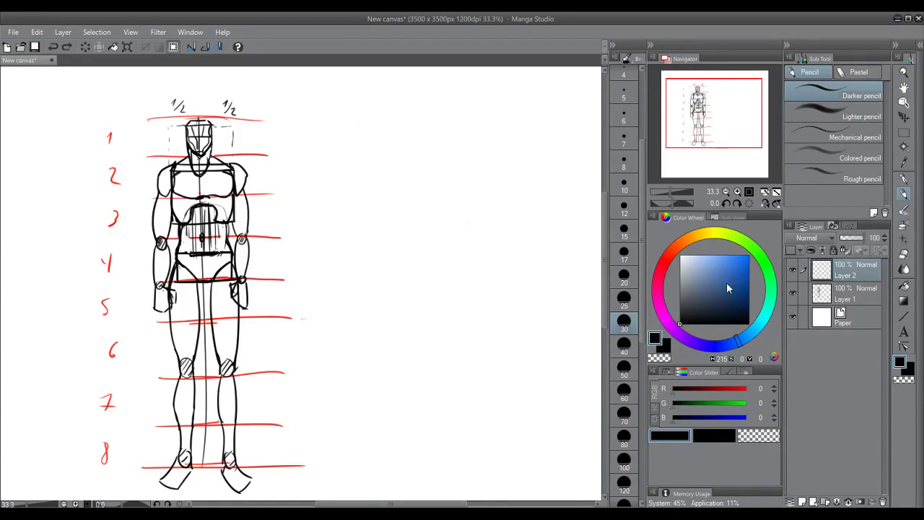
click(749, 254)
drag(354, 121, 356, 481)
key(ctrl+z)
drag(363, 123, 357, 491)
Change the color to black and draw a head circle around the upper end of the action line.
drag(711, 284, 678, 324)
drag(360, 125, 361, 126)
key(ctrl+z)
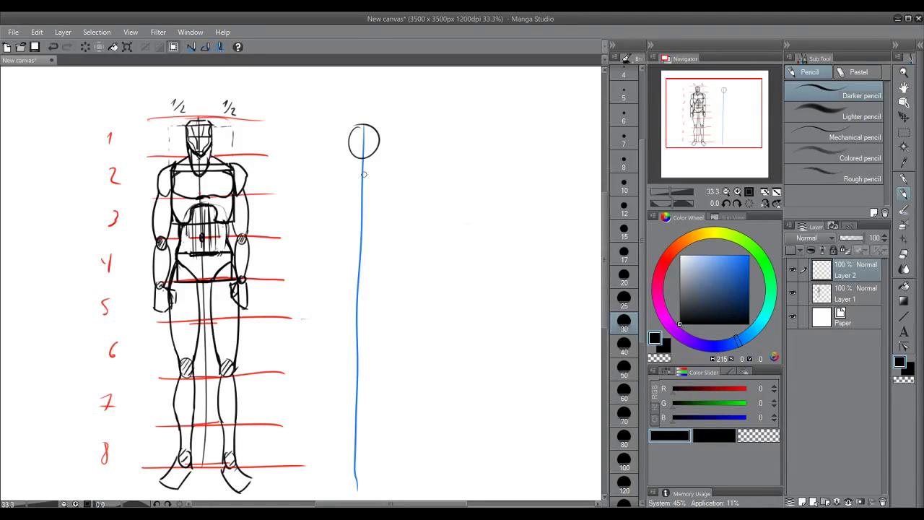
Try a straight shoulder line with a side edge for the chest below the head circle.
drag(332, 173, 396, 173)
key(ctrl+z)
drag(333, 171, 396, 174)
drag(334, 171, 337, 231)
key(ctrl+z)
drag(333, 171, 336, 234)
key(ctrl+z)
Try short horizontal guide lines across the action line at the head and torso levels.
drag(330, 158, 408, 157)
drag(330, 205, 413, 209)
drag(333, 273, 412, 276)
key(ctrl+z)
key(ctrl+z)
key(ctrl+z)
key(ctrl+z)
drag(328, 161, 398, 164)
drag(337, 124, 405, 123)
drag(326, 212, 397, 214)
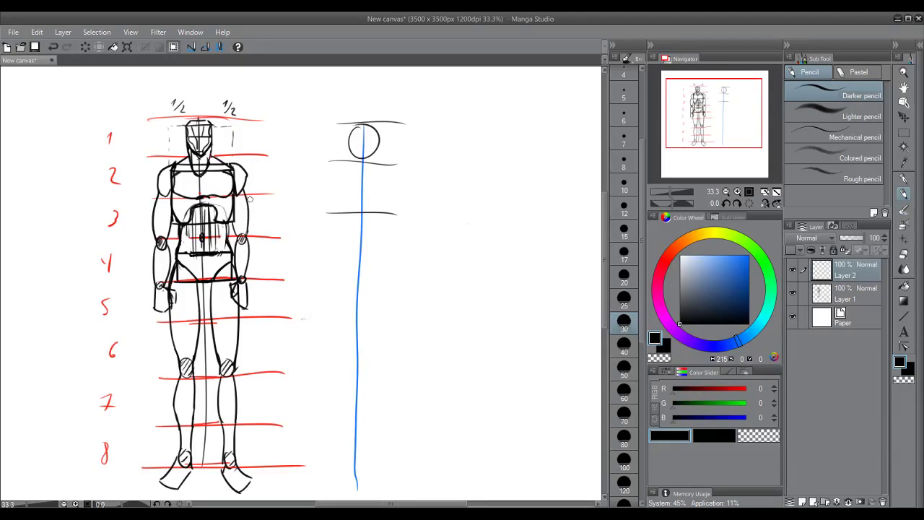
key(ctrl+z)
key(ctrl+z)
key(ctrl+z)
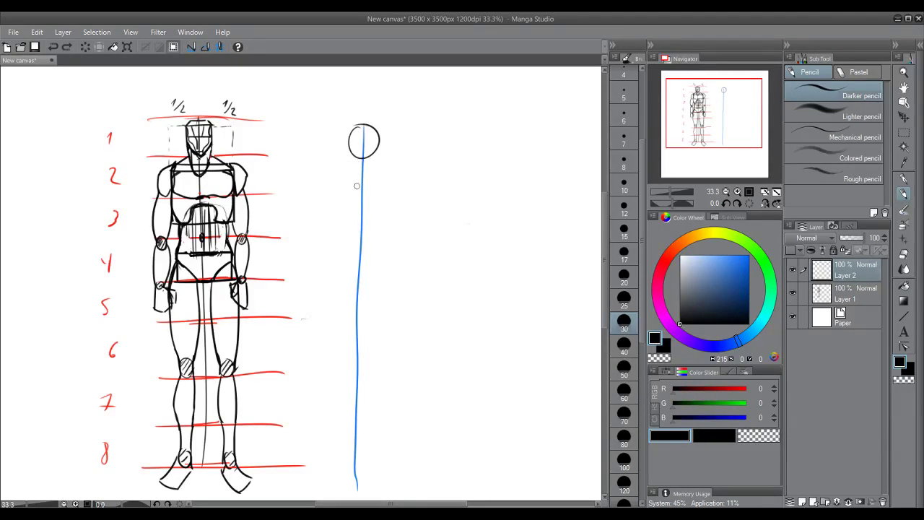
Try several versions of the rib cage box's upper and side edges across the action line.
drag(329, 174, 409, 181)
key(ctrl+z)
mouse_move(328, 174)
mouse_down()
mouse_move(391, 186)
mouse_move(331, 237)
mouse_up()
key(ctrl+z)
key(ctrl+z)
mouse_move(336, 176)
mouse_down()
mouse_move(371, 242)
mouse_move(329, 208)
mouse_up()
key(ctrl+z)
key(ctrl+z)
key(ctrl+z)
drag(331, 175, 406, 176)
key(ctrl+z)
mouse_move(330, 175)
mouse_down()
mouse_move(382, 171)
mouse_move(334, 233)
mouse_up()
key(ctrl+z)
key(ctrl+z)
drag(333, 176, 394, 173)
key(ctrl+z)
drag(335, 173, 395, 174)
key(ctrl+z)
drag(330, 175, 389, 175)
key(ctrl+z)
key(ctrl+z)
Mark the corners of the rib cage below the head and connect them into a nearly square box around the action line.
click(332, 170)
key(ctrl+z)
click(391, 167)
click(331, 217)
drag(333, 170, 389, 167)
key(ctrl+z)
drag(332, 170, 332, 218)
drag(391, 167, 389, 218)
key(ctrl+z)
drag(391, 168, 390, 218)
drag(331, 218, 392, 220)
key(ctrl+z)
drag(331, 219, 395, 220)
key(ctrl+z)
drag(331, 219, 392, 220)
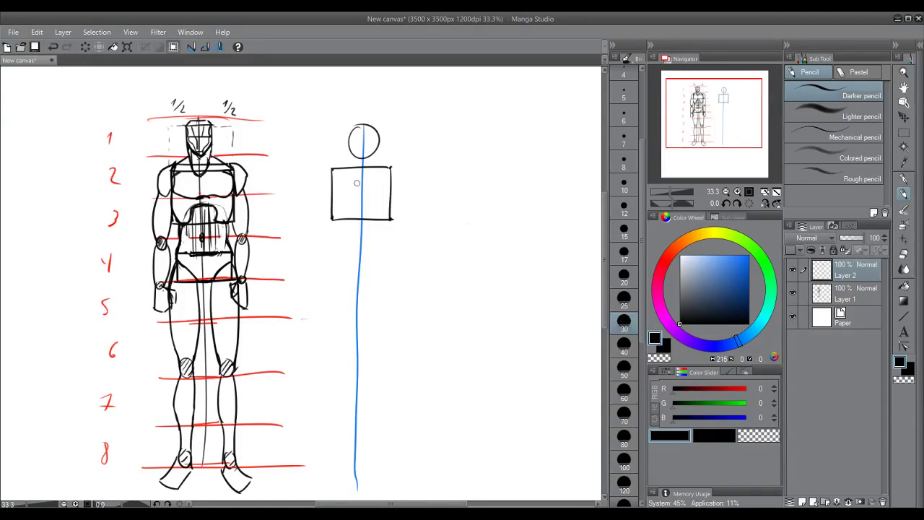
Add a thin top plane to the rib cage box and a short horizontal mark at its center.
drag(332, 169, 386, 165)
key(ctrl+z)
key(ctrl+z)
key(ctrl+z)
drag(354, 192, 365, 190)
key(ctrl+z)
key(ctrl+z)
Try two small stacked abdomen boxes directly below the rib cage.
mouse_move(343, 220)
mouse_down()
mouse_move(381, 220)
mouse_move(341, 232)
mouse_move(348, 242)
mouse_move(377, 230)
mouse_up()
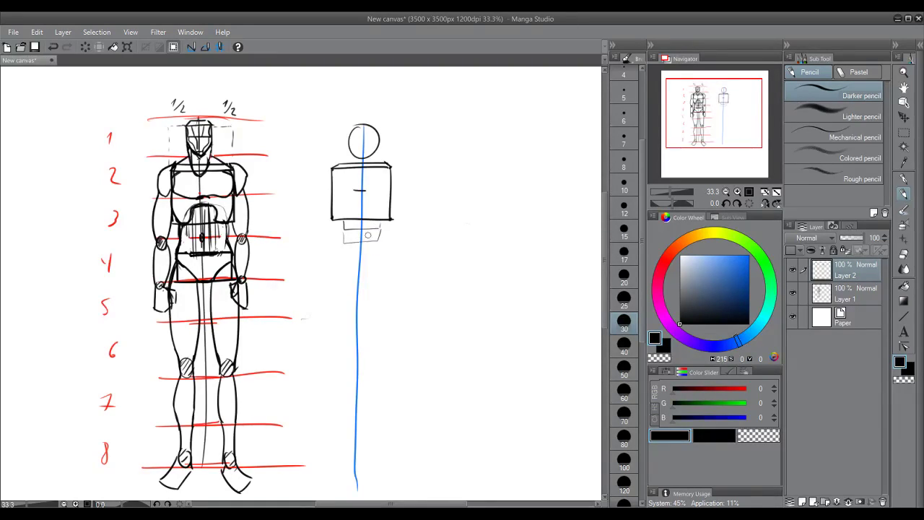
key(ctrl+z)
key(ctrl+z)
Draw a thin, rib-cage-wide plane below the waist gap as the top of the pelvis.
drag(336, 246, 384, 245)
key(ctrl+z)
click(334, 246)
drag(333, 247, 390, 242)
key(ctrl+z)
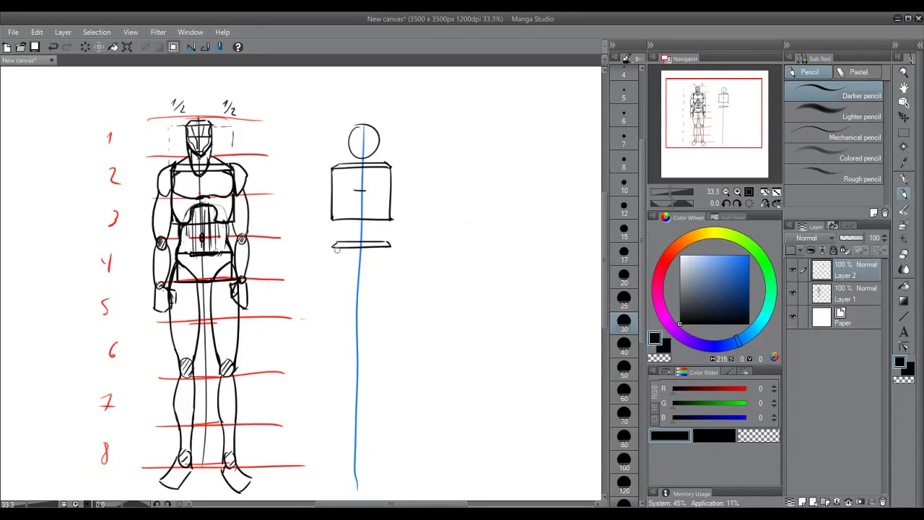
Draw the pelvis block beneath its top plane with short sides tapering down to a narrow crotch.
mouse_move(332, 252)
mouse_down()
mouse_move(332, 276)
mouse_move(365, 273)
mouse_up()
key(ctrl+z)
key(ctrl+z)
key(ctrl+z)
key(ctrl+z)
key(ctrl+z)
key(ctrl+z)
drag(333, 248, 354, 274)
key(ctrl+z)
drag(369, 275, 389, 252)
key(ctrl+z)
key(ctrl+z)
click(333, 259)
key(ctrl+z)
Try a tapering thigh outline descending from one side of the pelvis block.
mouse_move(333, 247)
mouse_down()
mouse_move(360, 267)
mouse_move(388, 247)
mouse_move(385, 265)
mouse_move(325, 290)
mouse_move(328, 275)
mouse_move(340, 336)
mouse_up()
key(ctrl+z)
key(ctrl+z)
key(ctrl+z)
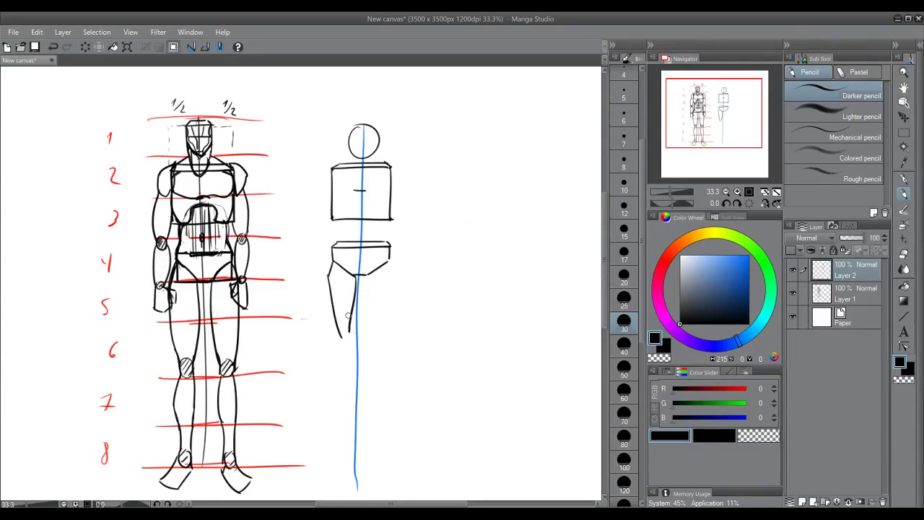
key(ctrl+z)
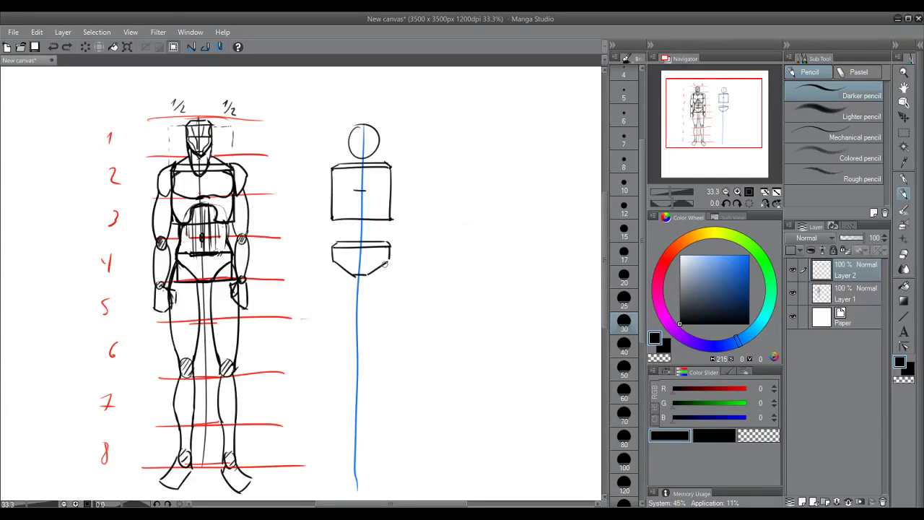
Redraw the pelvis block's sides as short vertical edges dropping from both ends of its top plane.
key(ctrl+z)
key(ctrl+z)
key(ctrl+z)
drag(332, 246, 332, 260)
key(ctrl+z)
drag(391, 246, 390, 260)
key(ctrl+z)
key(ctrl+z)
key(ctrl+z)
key(ctrl+z)
key(ctrl+z)
key(ctrl+z)
Draw a narrow flat crotch edge and join it to both pelvis sides with inward-curving leg openings.
mouse_move(352, 277)
mouse_down()
mouse_move(367, 276)
mouse_move(332, 260)
mouse_move(391, 259)
mouse_move(352, 275)
mouse_up()
key(ctrl+z)
key(ctrl+z)
key(ctrl+z)
key(ctrl+z)
key(ctrl+z)
key(ctrl+z)
key(ctrl+z)
key(ctrl+z)
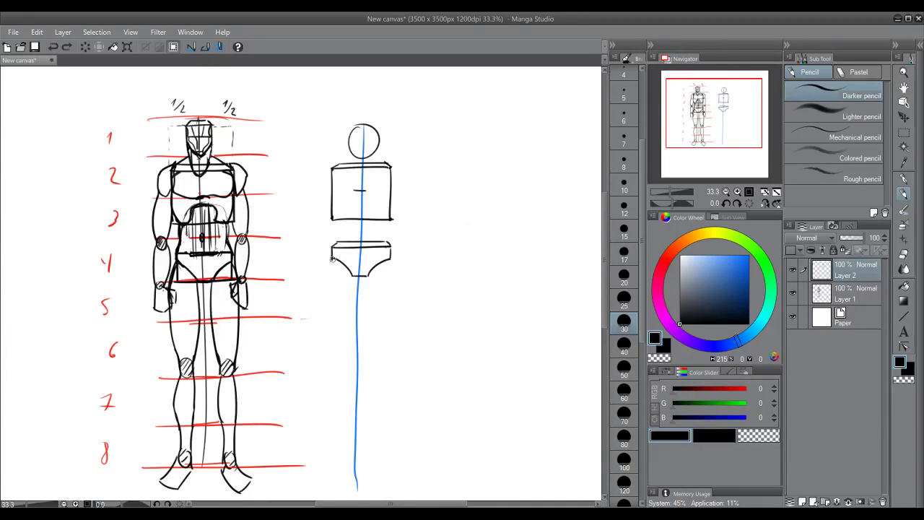
Close both leg openings with rounded outer curves running from the hips down to the crotch.
key(ctrl+z)
mouse_move(334, 265)
mouse_down()
mouse_move(350, 277)
mouse_move(385, 271)
mouse_move(391, 260)
mouse_up()
key(ctrl+z)
Try a thigh line and horizontal guide lines across the legs at the crotch, mid-thigh, knees, shins and soles.
mouse_move(336, 275)
mouse_down()
mouse_move(333, 384)
mouse_move(340, 292)
mouse_move(339, 375)
mouse_up()
key(ctrl+z)
key(ctrl+z)
drag(327, 372, 377, 372)
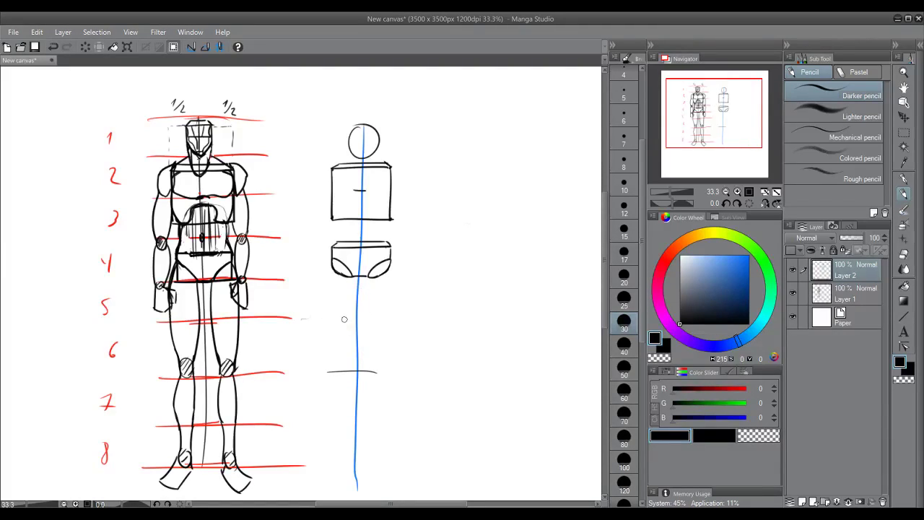
drag(320, 274, 421, 281)
drag(322, 482, 408, 476)
drag(331, 317, 379, 321)
drag(345, 436, 394, 436)
key(ctrl+z)
key(ctrl+z)
key(ctrl+z)
key(ctrl+z)
key(ctrl+z)
Draw thin thigh lines from both leg openings down to small rounded knee joints.
drag(353, 373, 332, 359)
key(ctrl+z)
mouse_move(341, 269)
mouse_down()
mouse_move(333, 372)
mouse_move(338, 364)
mouse_up()
drag(384, 275, 390, 361)
Draw thin shin lines from both knees to small ankle joints and add simple wedge-shaped feet.
drag(334, 375, 332, 470)
mouse_move(331, 471)
mouse_down()
mouse_move(377, 472)
mouse_move(321, 488)
mouse_move(339, 478)
mouse_move(351, 497)
mouse_move(385, 499)
mouse_up()
drag(387, 372, 384, 453)
key(ctrl+z)
drag(387, 373, 383, 462)
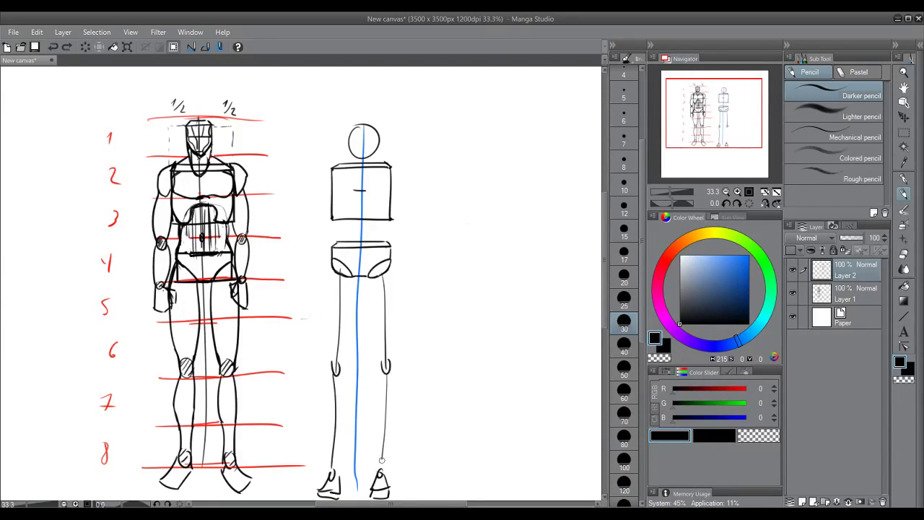
key(ctrl+z)
drag(386, 373, 383, 472)
key(ctrl+z)
drag(386, 373, 381, 470)
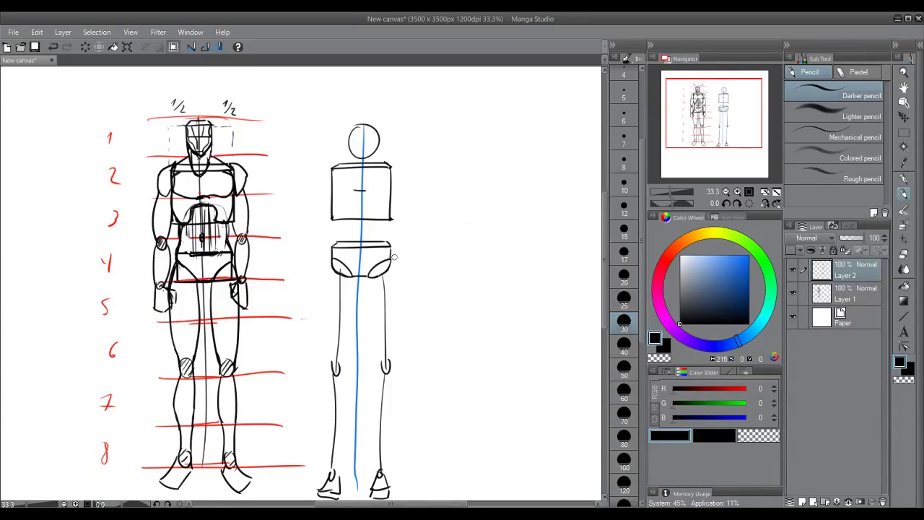
Hatch the leg openings on both sides of the pelvis with short diagonal strokes.
mouse_move(332, 262)
mouse_down()
mouse_move(349, 275)
mouse_move(382, 274)
mouse_up()
mouse_move(380, 264)
mouse_down()
mouse_move(388, 270)
mouse_move(354, 279)
mouse_up()
key(ctrl+z)
key(ctrl+z)
key(ctrl+z)
key(ctrl+z)
key(ctrl+z)
key(ctrl+z)
key(ctrl+z)
key(ctrl+z)
drag(370, 274, 390, 264)
Draw rounded shoulder shapes against both upper corners of the rib cage block.
mouse_move(332, 168)
mouse_down()
mouse_move(327, 190)
mouse_move(321, 182)
mouse_move(327, 191)
mouse_move(318, 192)
mouse_move(331, 189)
mouse_up()
key(ctrl+z)
key(ctrl+z)
key(ctrl+z)
mouse_move(391, 166)
mouse_down()
mouse_move(394, 192)
mouse_move(403, 185)
mouse_up()
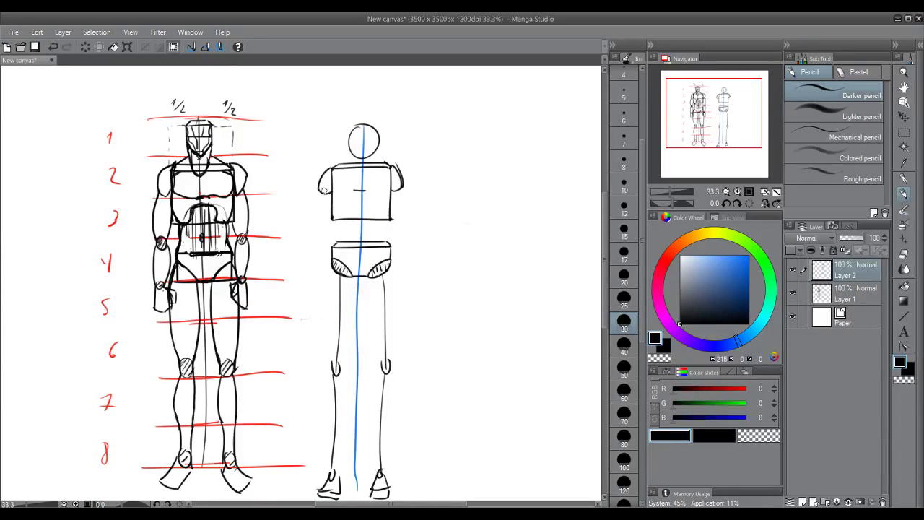
Extend both upper arms from the shoulders to darkened elbow joints and mark the navel on the action line.
drag(317, 187, 316, 225)
key(ctrl+z)
drag(318, 188, 318, 230)
key(ctrl+z)
mouse_move(318, 187)
mouse_down()
mouse_move(313, 228)
mouse_move(362, 231)
mouse_move(323, 215)
mouse_move(319, 229)
mouse_up()
key(ctrl+z)
mouse_move(406, 186)
mouse_down()
mouse_move(408, 229)
mouse_move(397, 232)
mouse_move(408, 218)
mouse_up()
drag(400, 224, 402, 227)
drag(316, 216, 319, 231)
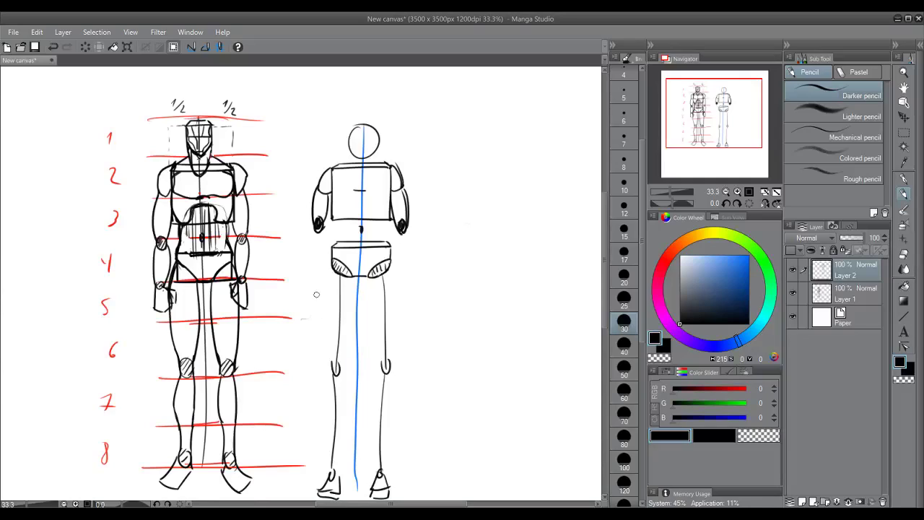
Outline the left-hand thigh around its thin leg line, tapering from pelvis to knee.
drag(332, 263, 335, 361)
key(ctrl+z)
drag(356, 275, 341, 358)
key(ctrl+z)
mouse_move(357, 275)
mouse_down()
mouse_move(338, 355)
mouse_move(347, 424)
mouse_move(335, 416)
mouse_up()
key(ctrl+z)
Outline the left-hand lower leg with a bulging calf that narrows down to the ankle.
mouse_move(343, 369)
mouse_down()
mouse_move(346, 419)
mouse_move(344, 368)
mouse_move(340, 424)
mouse_up()
key(ctrl+z)
key(ctrl+z)
drag(343, 366, 338, 427)
key(ctrl+z)
mouse_move(346, 366)
mouse_down()
mouse_move(350, 420)
mouse_move(347, 429)
mouse_move(340, 367)
mouse_move(349, 397)
mouse_move(340, 425)
mouse_up()
key(ctrl+z)
key(ctrl+z)
drag(333, 365, 331, 455)
key(ctrl+z)
drag(342, 421, 341, 465)
key(ctrl+z)
drag(340, 420, 330, 479)
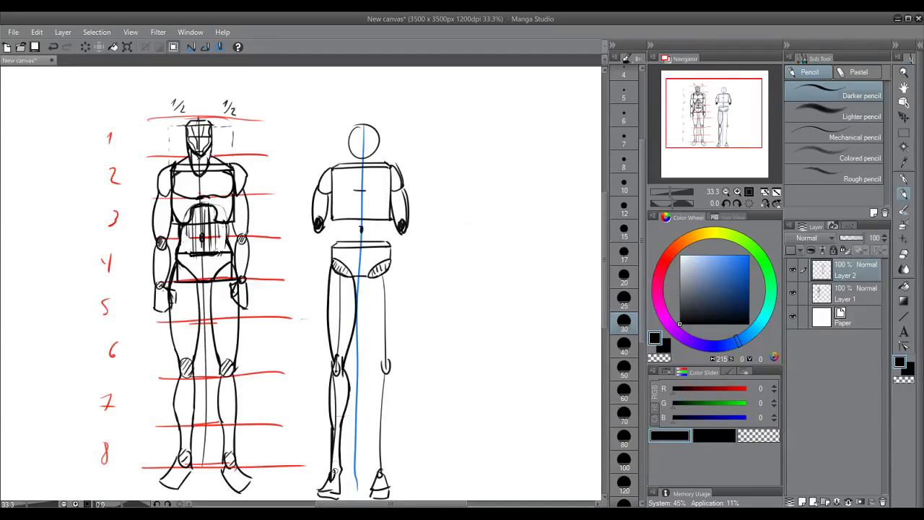
Outline the right-hand thigh around its thin leg line, tapering from pelvis to knee.
drag(370, 276, 379, 354)
key(ctrl+z)
drag(369, 278, 379, 353)
key(ctrl+z)
drag(369, 277, 380, 360)
drag(391, 261, 389, 359)
key(ctrl+z)
key(ctrl+z)
drag(390, 261, 388, 366)
key(ctrl+z)
key(ctrl+z)
drag(389, 260, 390, 361)
key(ctrl+z)
key(ctrl+z)
mouse_move(391, 267)
mouse_down()
mouse_move(382, 373)
mouse_move(390, 372)
mouse_up()
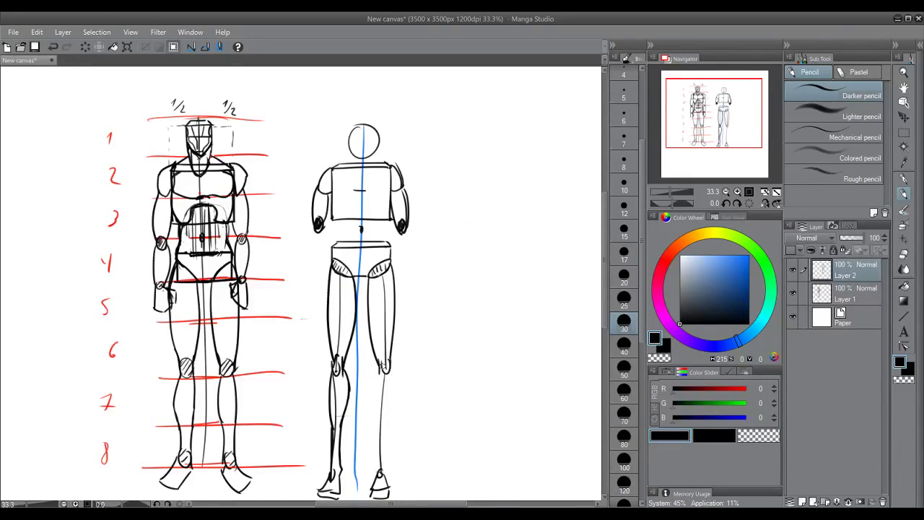
Outline the right-hand lower leg with a bulging calf that narrows down to the ankle.
key(ctrl+z)
mouse_move(381, 371)
mouse_down()
mouse_move(373, 399)
mouse_move(377, 429)
mouse_move(387, 431)
mouse_up()
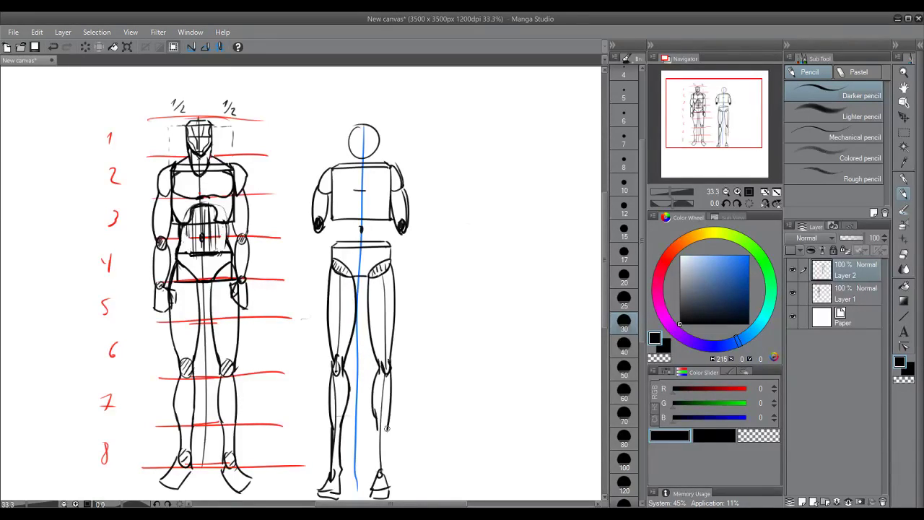
key(ctrl+z)
drag(391, 370, 375, 474)
mouse_move(385, 429)
mouse_down()
mouse_move(382, 466)
mouse_move(375, 459)
mouse_up()
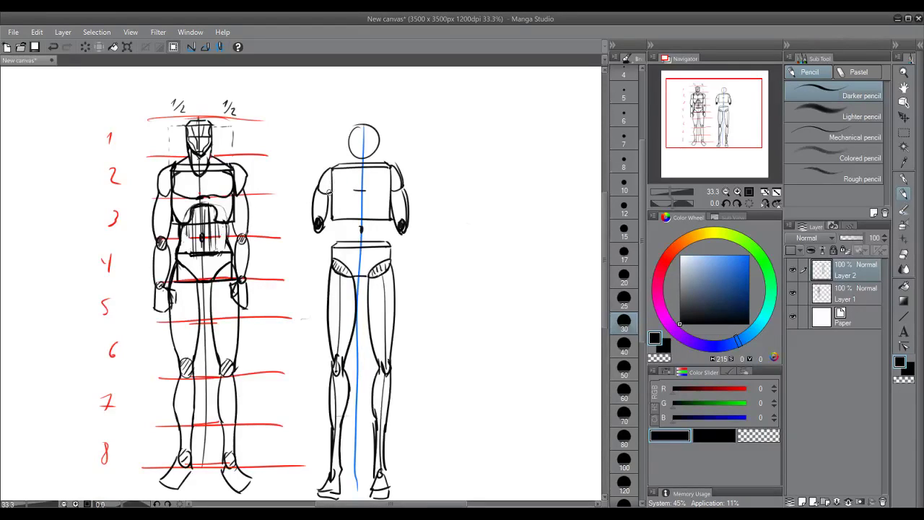
Draw short chest lines slanting inward from both armpits on the rib cage block.
drag(330, 180, 343, 199)
key(ctrl+z)
drag(396, 175, 385, 197)
key(ctrl+z)
key(ctrl+z)
key(ctrl+z)
key(ctrl+z)
drag(328, 179, 339, 194)
mouse_move(394, 178)
mouse_down()
mouse_move(336, 189)
mouse_move(394, 192)
mouse_up()
key(ctrl+z)
key(ctrl+z)
Join the slanted chest lines with a horizontal lower edge and add a small arch over the sternum mark.
mouse_move(338, 194)
mouse_down()
mouse_move(391, 196)
mouse_move(369, 188)
mouse_up()
key(ctrl+z)
key(ctrl+z)
key(ctrl+z)
key(ctrl+z)
key(ctrl+z)
key(ctrl+z)
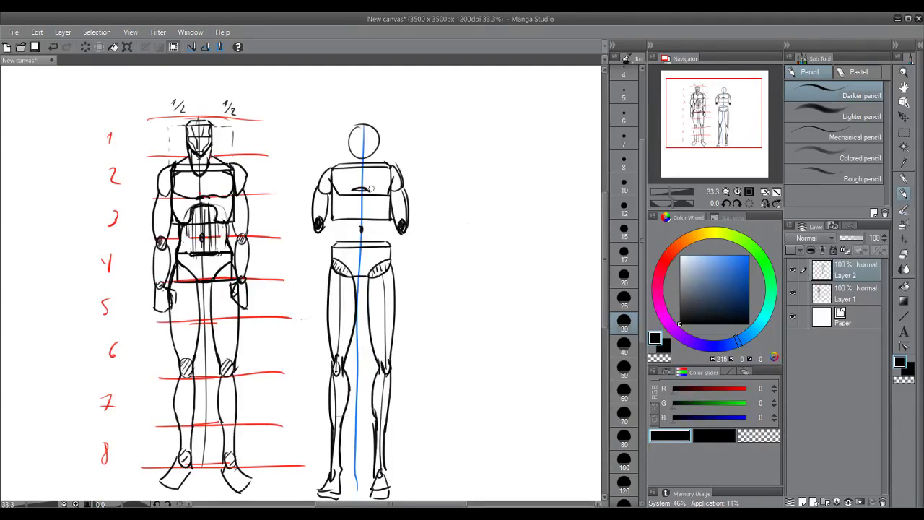
Mark the head circle with a flat top line, a horizontal eye line and curved side planes.
mouse_move(351, 141)
mouse_down()
mouse_move(383, 141)
mouse_move(355, 128)
mouse_move(374, 124)
mouse_up()
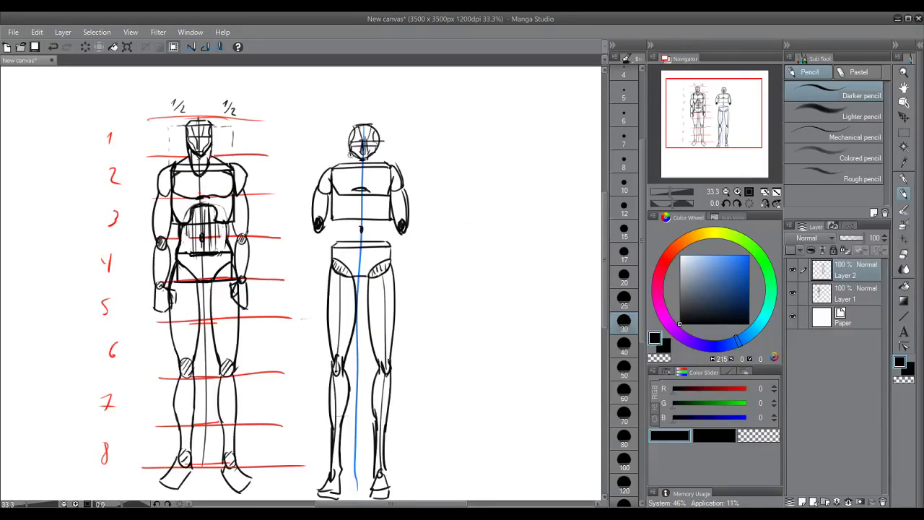
key(ctrl+z)
key(ctrl+z)
key(ctrl+z)
key(ctrl+z)
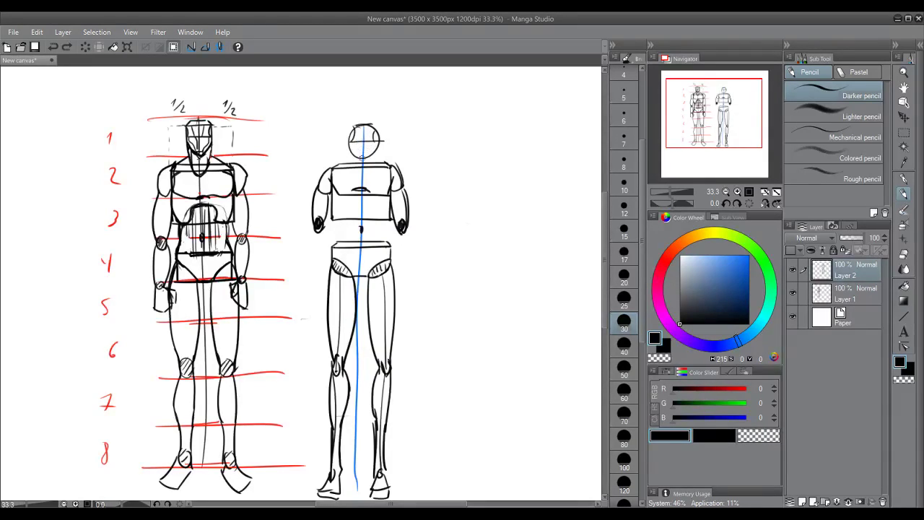
Draw the jaw tapering from the head's sides to the chin and a heavier rounded cranium above.
drag(348, 147, 373, 152)
key(ctrl+z)
key(ctrl+z)
mouse_move(351, 141)
mouse_down()
mouse_move(381, 149)
mouse_move(374, 140)
mouse_move(378, 161)
mouse_up()
key(ctrl+z)
mouse_move(350, 137)
mouse_down()
mouse_move(377, 135)
mouse_move(380, 145)
mouse_move(368, 121)
mouse_up()
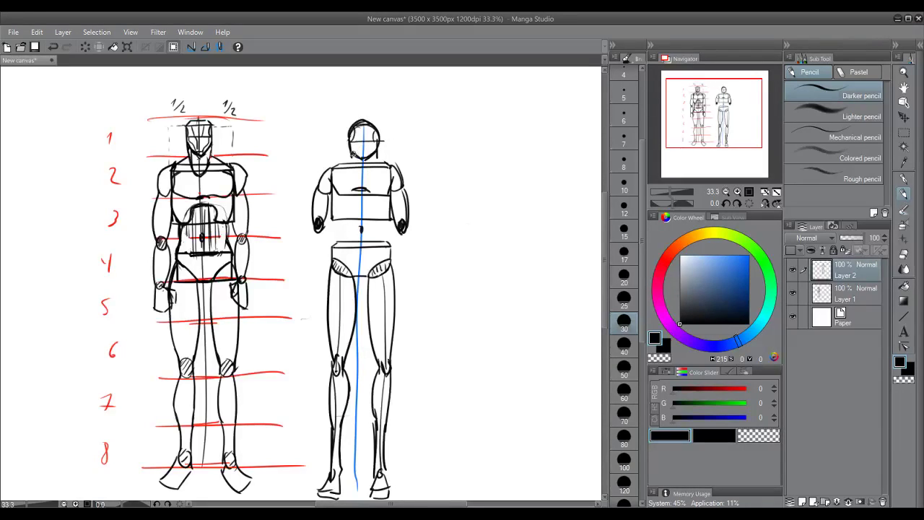
Draw neck lines sloping from beneath the jaw out toward both shoulders.
key(ctrl+z)
key(ctrl+z)
mouse_move(351, 153)
mouse_down()
mouse_move(363, 172)
mouse_move(371, 164)
mouse_move(363, 171)
mouse_up()
key(ctrl+z)
Reinforce the rounded shoulder contours at both upper corners of the rib cage.
drag(333, 163, 320, 191)
key(ctrl+z)
key(ctrl+z)
mouse_move(390, 165)
mouse_down()
mouse_move(405, 186)
mouse_move(333, 165)
mouse_move(398, 161)
mouse_move(369, 170)
mouse_move(391, 165)
mouse_up()
key(ctrl+z)
key(ctrl+z)
key(ctrl+z)
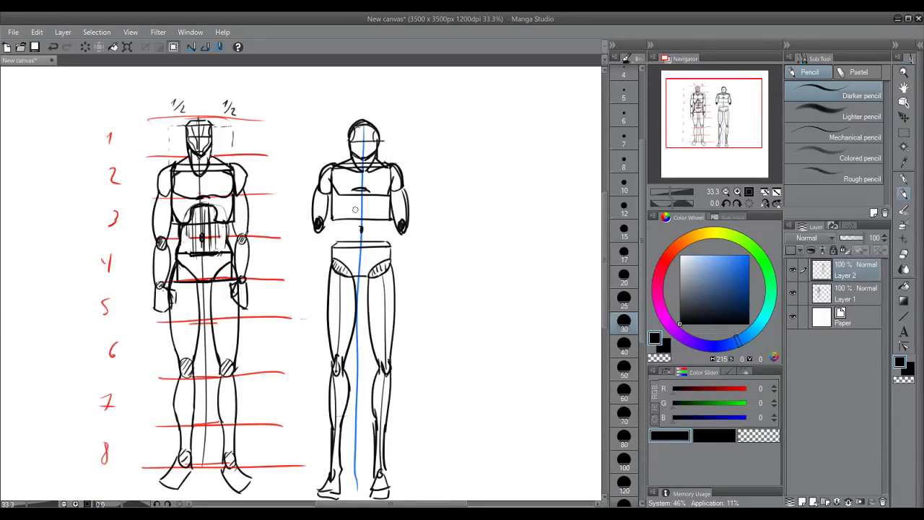
mouse_move(347, 206)
mouse_down()
mouse_move(342, 251)
mouse_move(367, 261)
mouse_move(364, 198)
mouse_move(336, 250)
mouse_up()
key(ctrl+z)
key(ctrl+z)
Draw the rounded rib cage arch on the new figure, peaking beneath the sternum and opening down to the torso block's lower edge.
drag(354, 202, 364, 197)
key(ctrl+z)
mouse_move(359, 196)
mouse_down()
mouse_move(371, 200)
mouse_move(350, 201)
mouse_move(348, 221)
mouse_move(367, 201)
mouse_move(347, 221)
mouse_move(375, 197)
mouse_up()
key(ctrl+z)
key(ctrl+z)
key(ctrl+z)
key(ctrl+z)
key(ctrl+z)
key(ctrl+z)
Draw both waist contours curving from the base of the rib cage arch out to the pelvis's upper corners.
drag(333, 231, 335, 251)
key(ctrl+z)
key(ctrl+z)
key(ctrl+z)
key(ctrl+z)
key(ctrl+z)
mouse_move(335, 243)
mouse_down()
mouse_move(337, 221)
mouse_move(336, 245)
mouse_up()
key(ctrl+z)
key(ctrl+z)
mouse_move(337, 244)
mouse_down()
mouse_move(338, 221)
mouse_move(360, 194)
mouse_move(345, 207)
mouse_move(379, 203)
mouse_move(344, 202)
mouse_move(367, 195)
mouse_move(351, 198)
mouse_move(362, 195)
mouse_move(355, 202)
mouse_move(380, 219)
mouse_up()
key(ctrl+z)
key(ctrl+z)
key(ctrl+z)
key(ctrl+z)
key(ctrl+z)
key(ctrl+z)
key(ctrl+z)
drag(346, 220, 346, 239)
key(ctrl+z)
key(ctrl+z)
mouse_move(376, 220)
mouse_down()
mouse_move(381, 243)
mouse_move(340, 245)
mouse_up()
key(ctrl+z)
key(ctrl+z)
key(ctrl+z)
key(ctrl+z)
drag(377, 220, 383, 246)
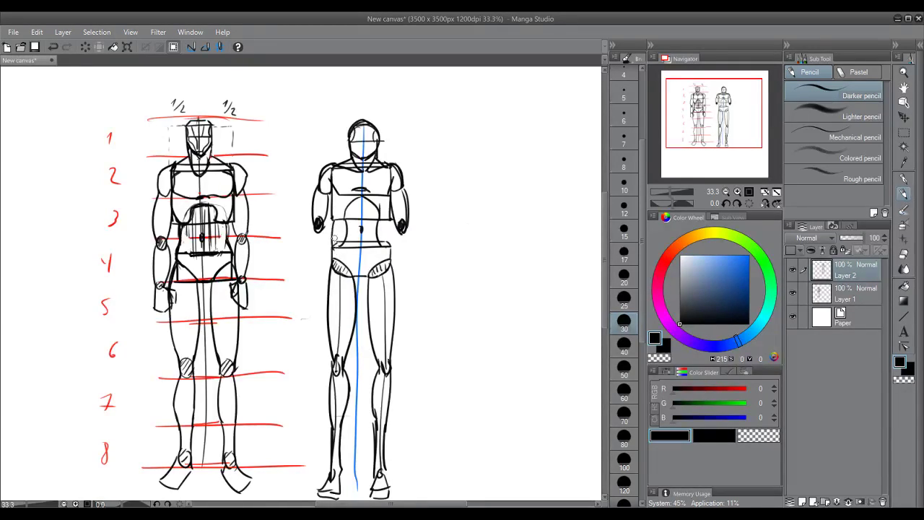
Try a straighter outer side contour from the torso block's lower corner to the pelvis on the figure's viewer-left side.
key(ctrl+z)
key(ctrl+z)
key(ctrl+z)
mouse_move(335, 221)
mouse_down()
mouse_move(334, 248)
mouse_move(332, 237)
mouse_up()
key(ctrl+z)
key(ctrl+z)
key(ctrl+y)
key(ctrl+z)
key(ctrl+y)
key(ctrl+z)
drag(335, 223, 336, 254)
key(ctrl+z)
key(ctrl+z)
Try a matching straight side contour down to the pelvis on the viewer-right side, comparing the torso with and without it.
drag(389, 220, 391, 251)
key(ctrl+z)
key(ctrl+y)
key(ctrl+z)
key(ctrl+y)
key(ctrl+z)
key(ctrl+y)
key(ctrl+z)
key(ctrl+y)
key(ctrl+z)
Outline both tapering forearms hanging from the shaded elbows and add simple blocky hands beside the hips.
drag(315, 233, 316, 277)
key(ctrl+z)
mouse_move(317, 232)
mouse_down()
mouse_move(315, 288)
mouse_move(328, 294)
mouse_move(323, 271)
mouse_up()
key(ctrl+z)
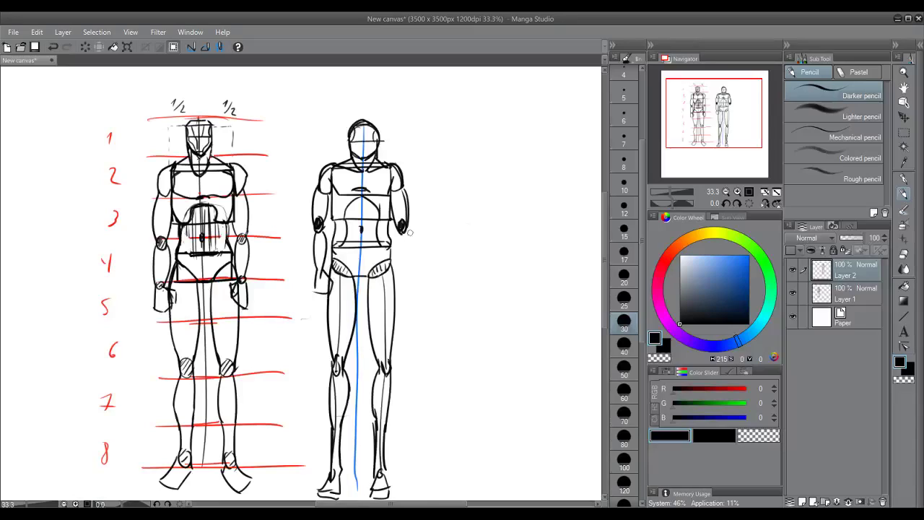
mouse_move(408, 235)
mouse_down()
mouse_move(408, 276)
mouse_move(393, 292)
mouse_move(402, 282)
mouse_up()
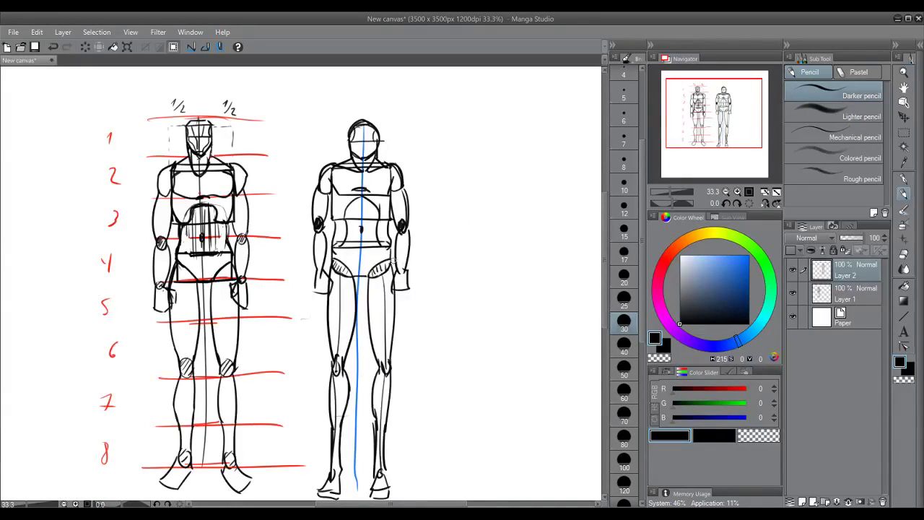